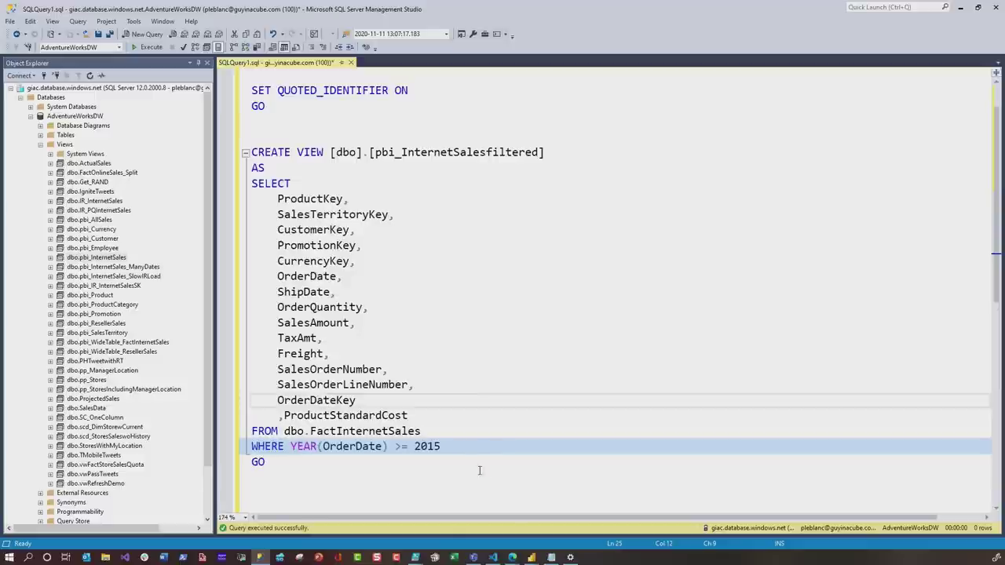
Switch to Power BI Desktop and show the NumberOfRows parameter in the Power Query editor
mouse_move(532, 557)
click(645, 511)
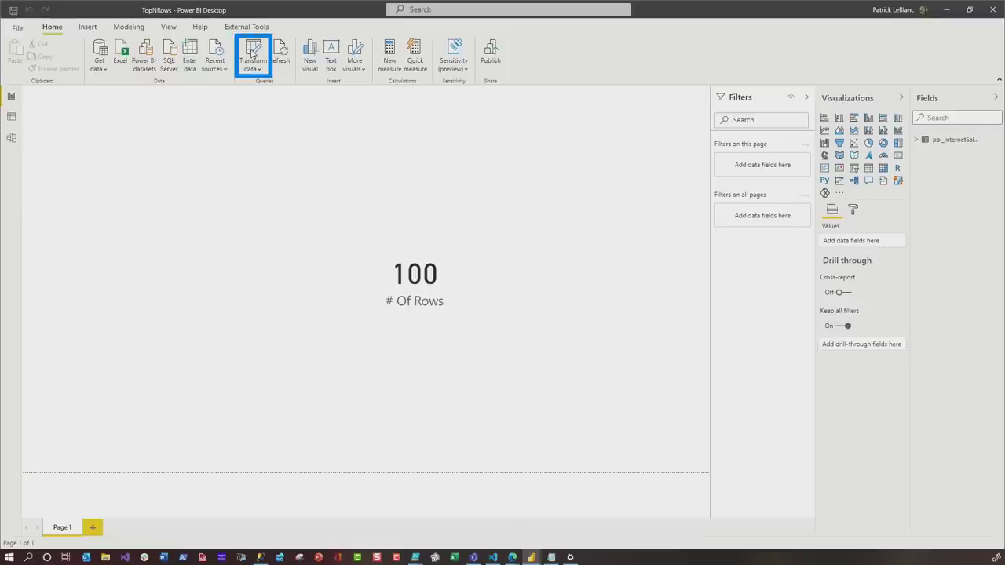
click(252, 54)
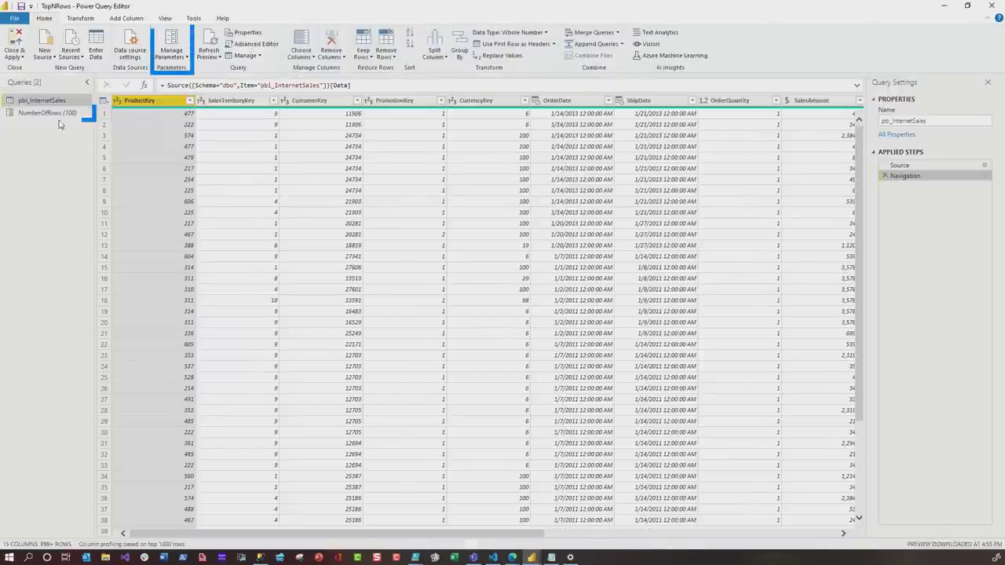
click(47, 114)
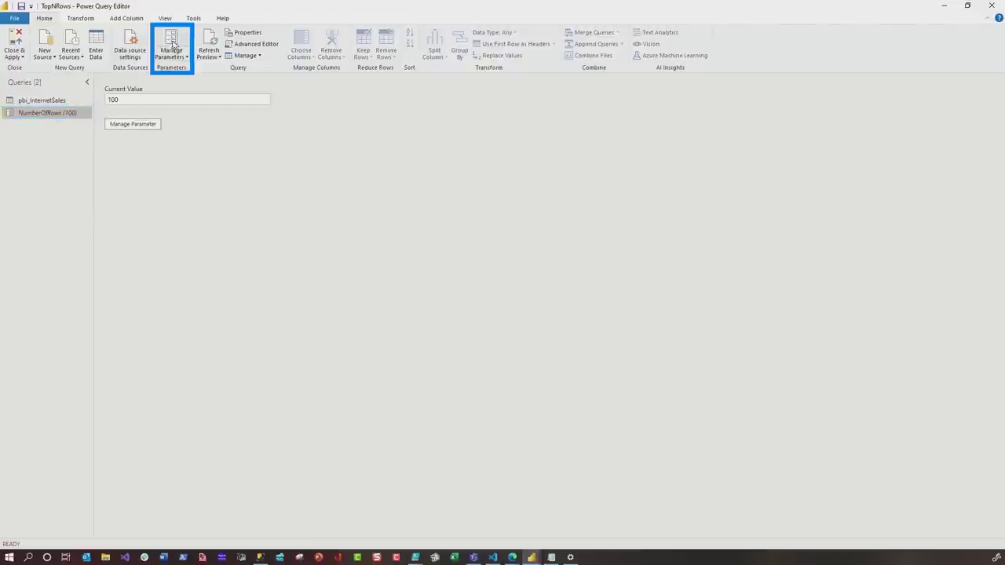
Review NumberOfRows in Manage Parameters, leaving it a Decimal Number without changes
click(174, 51)
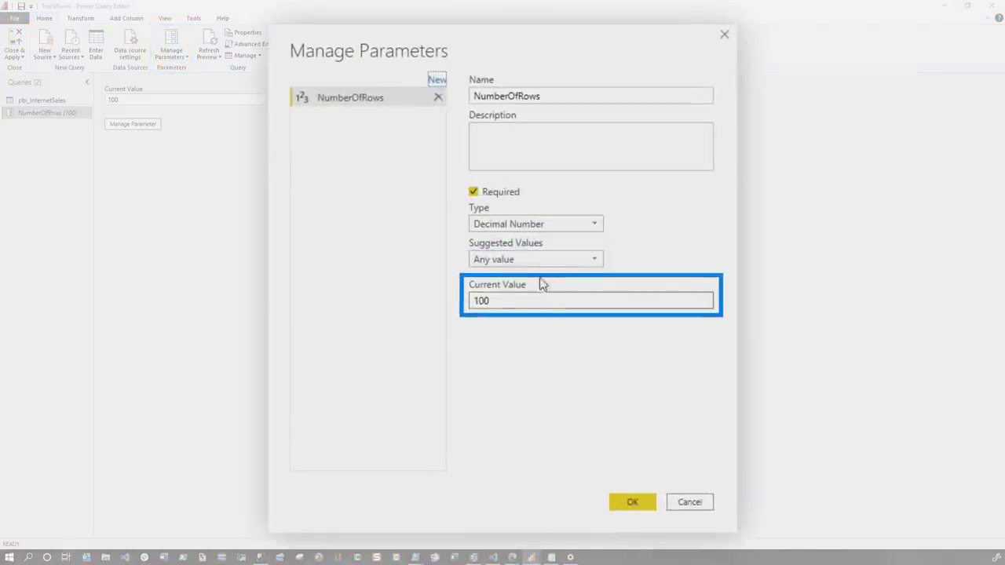
click(546, 226)
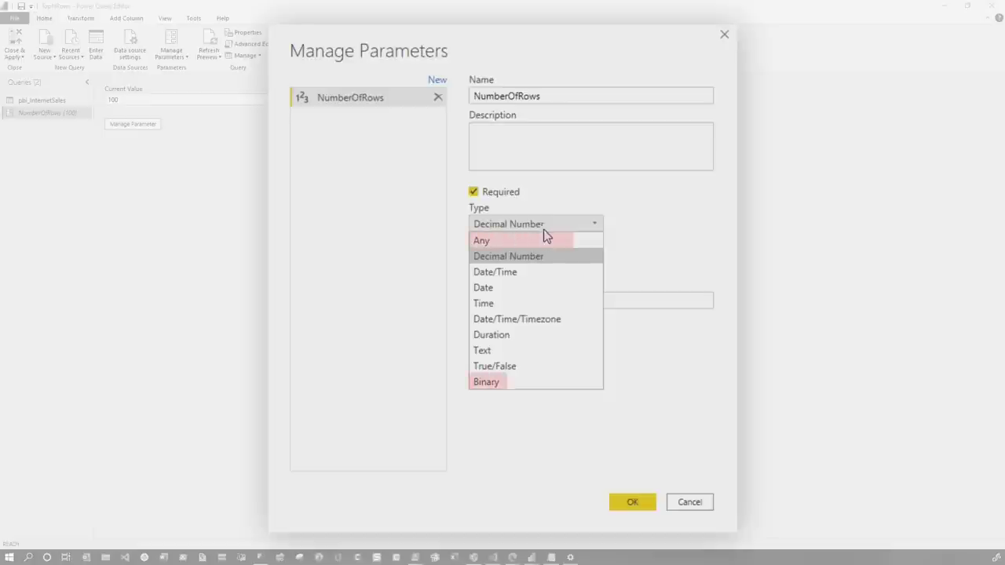
click(656, 216)
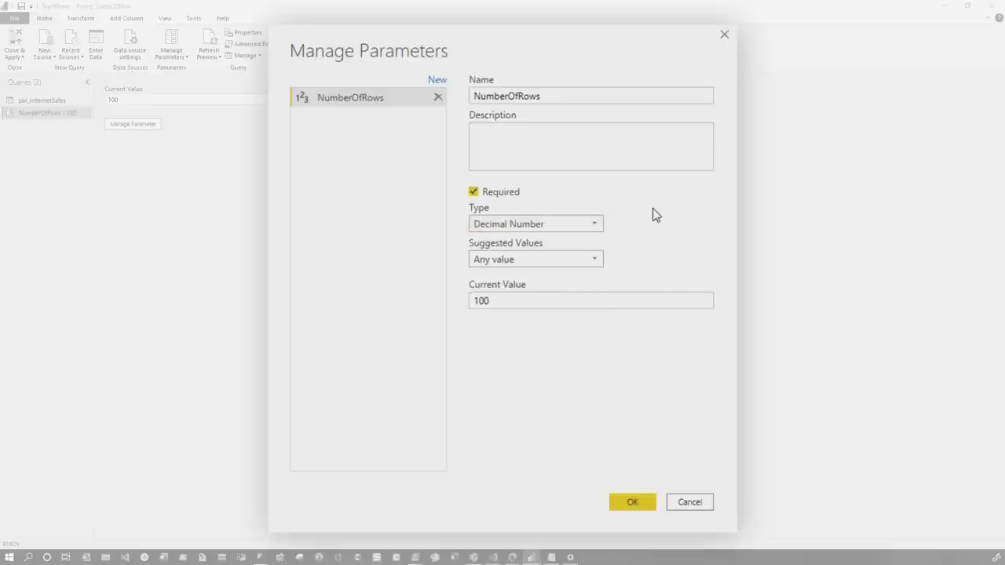
key(Return)
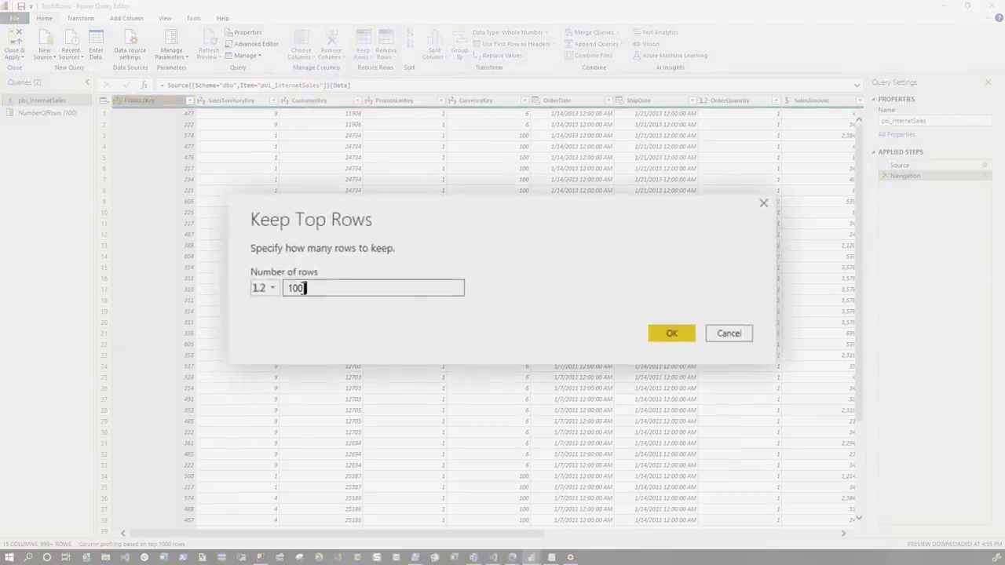
Keep only the top 1000 rows of pbi_InternetSales
text(0)
key(Return)
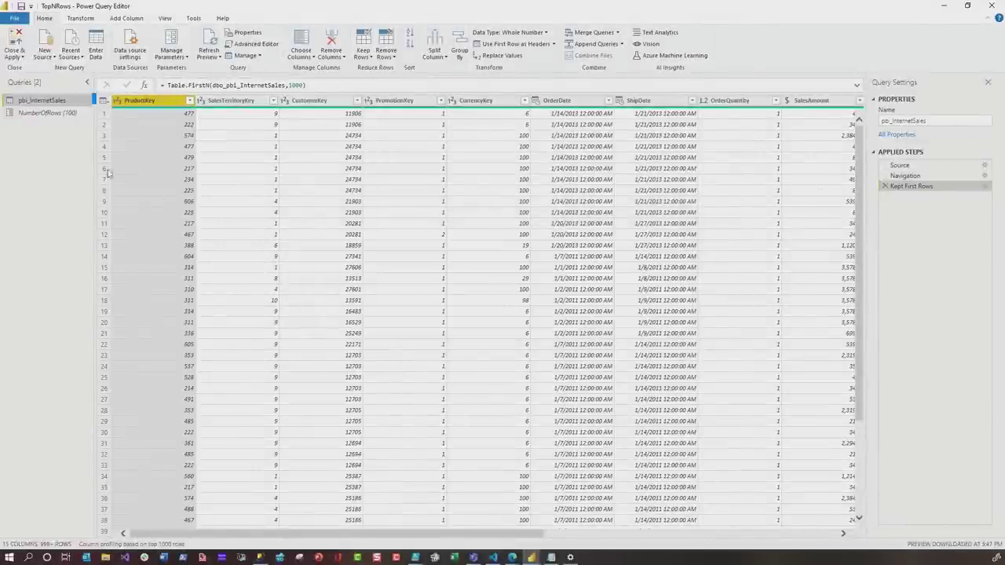
In the Advanced Editor, replace the hard-coded 1000 with NumberOfRows in the Kept First Rows step
right_click(49, 102)
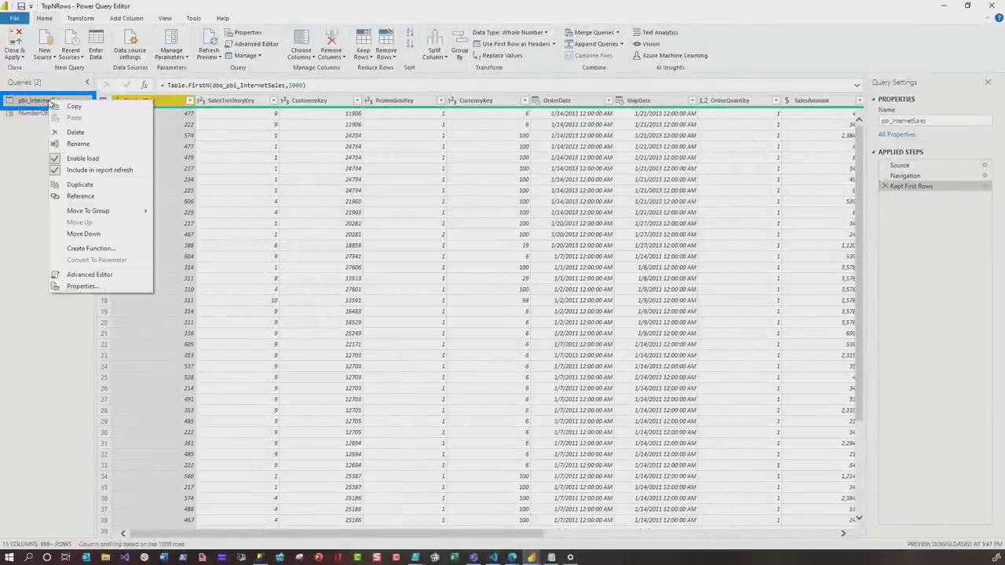
click(79, 272)
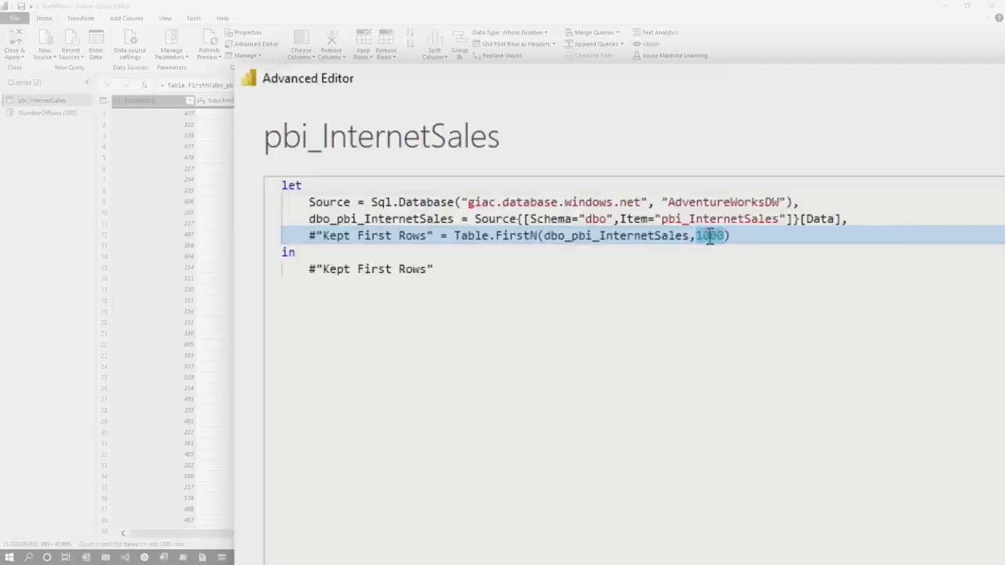
text(NumberOfRows)
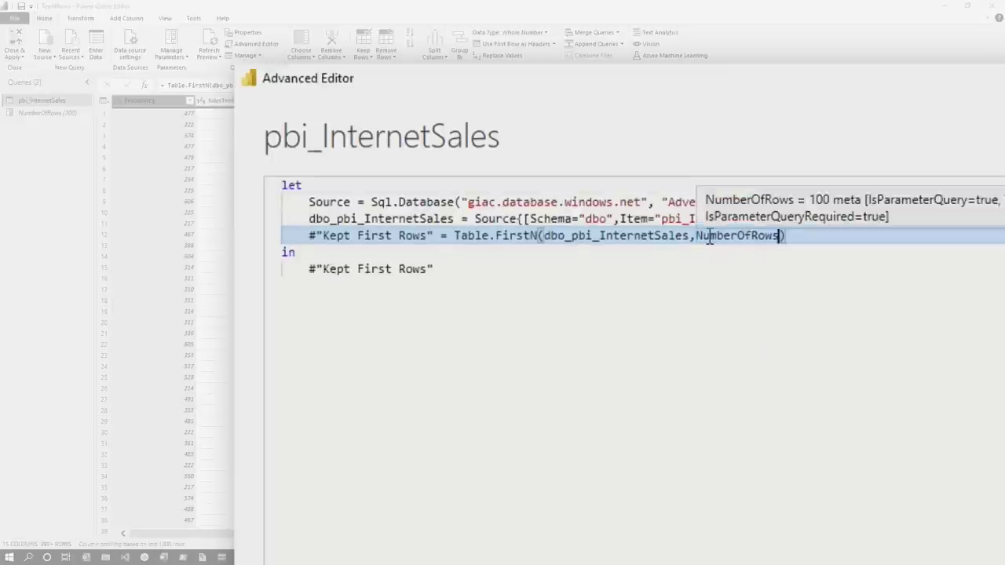
key(End)
Add a Result step: if NumberOfRows is above 0, keep those rows, else dbo_pbi_InternetSales; return Result
mouse_move(710, 238)
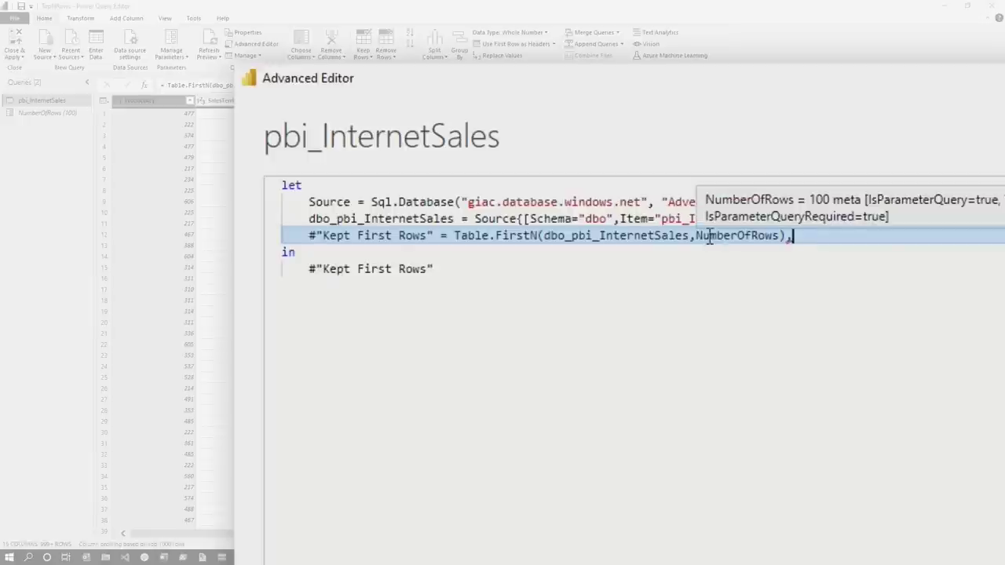
key(Return)
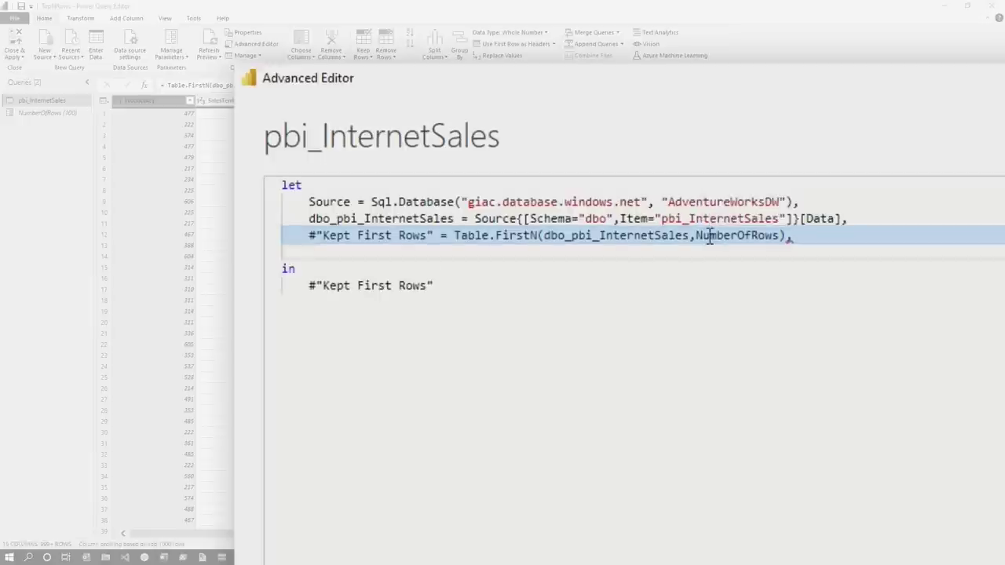
key(Down)
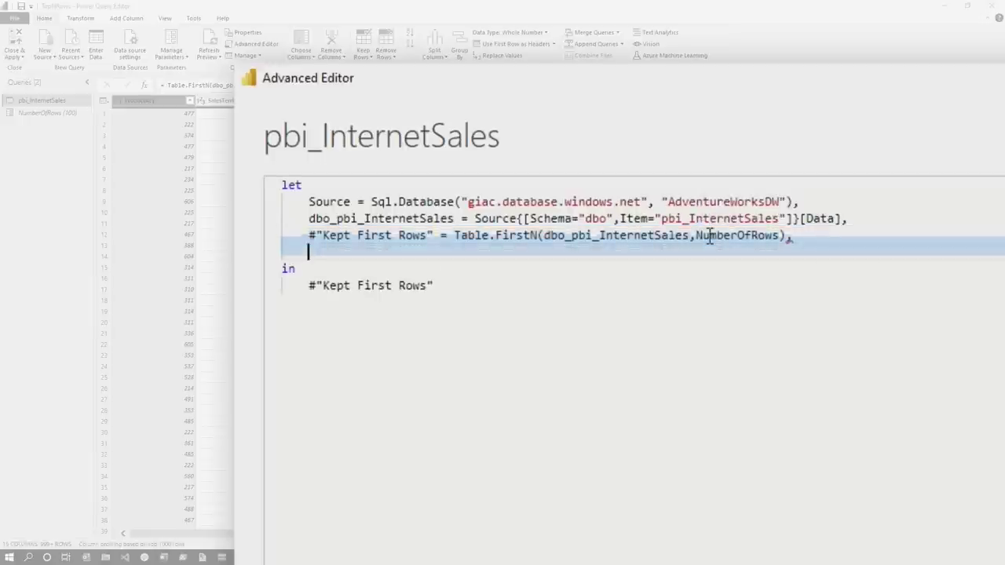
text(Result = if)
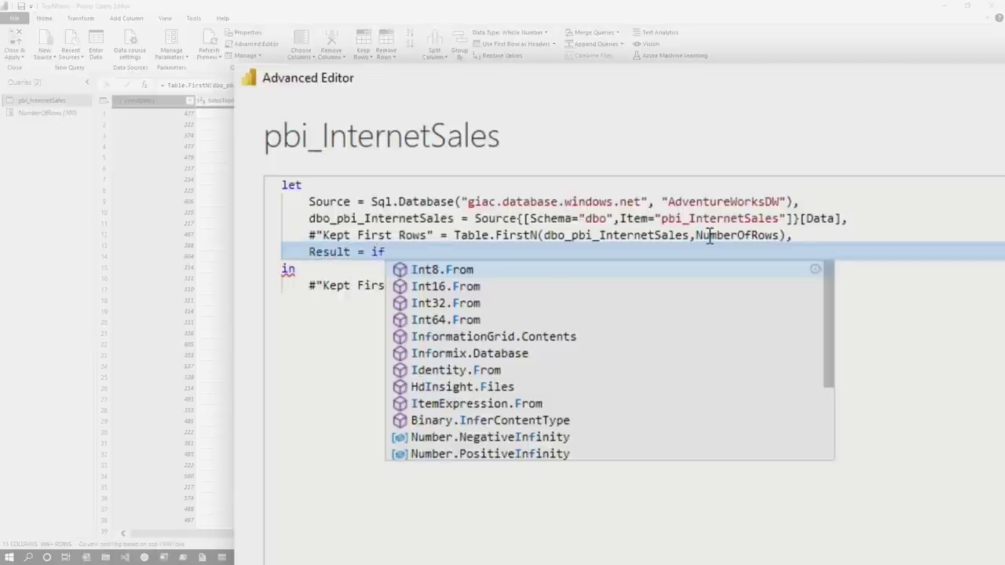
text( Number)
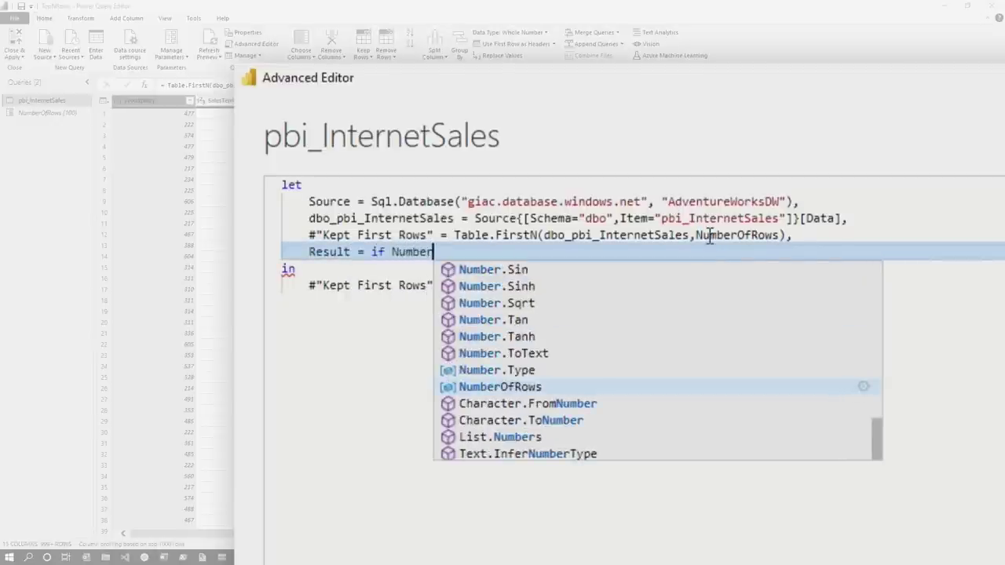
key(Tab)
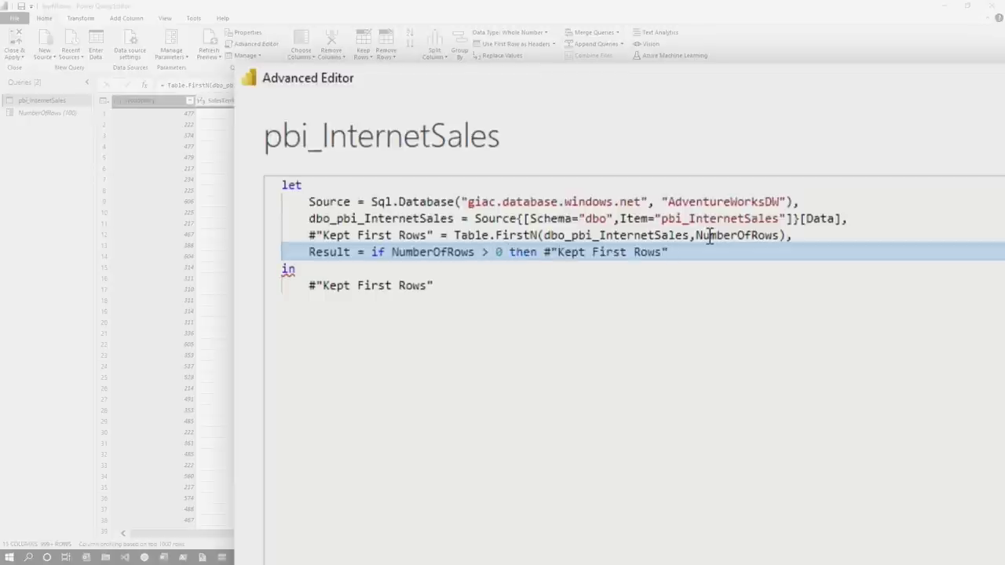
text(else dbo)
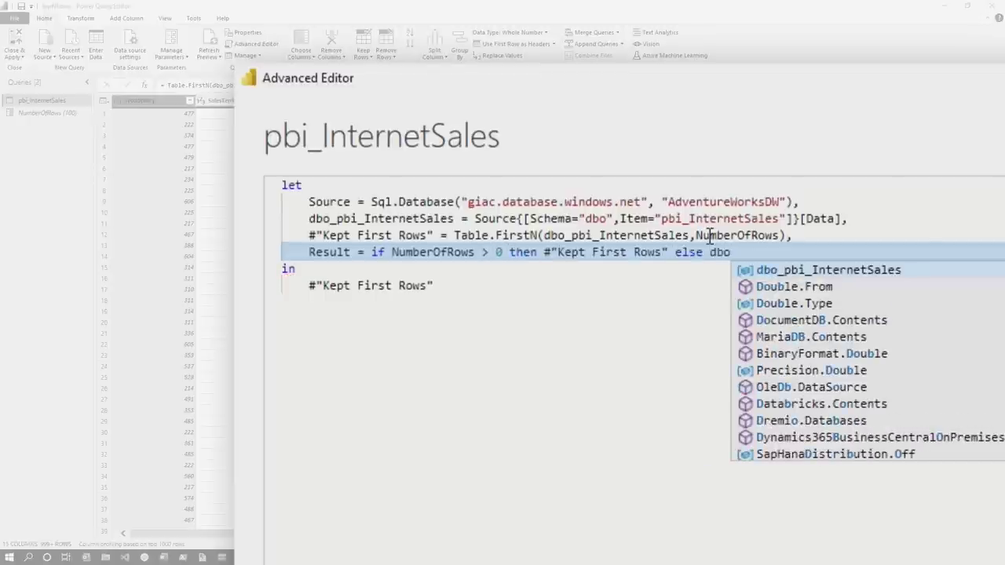
key(Tab)
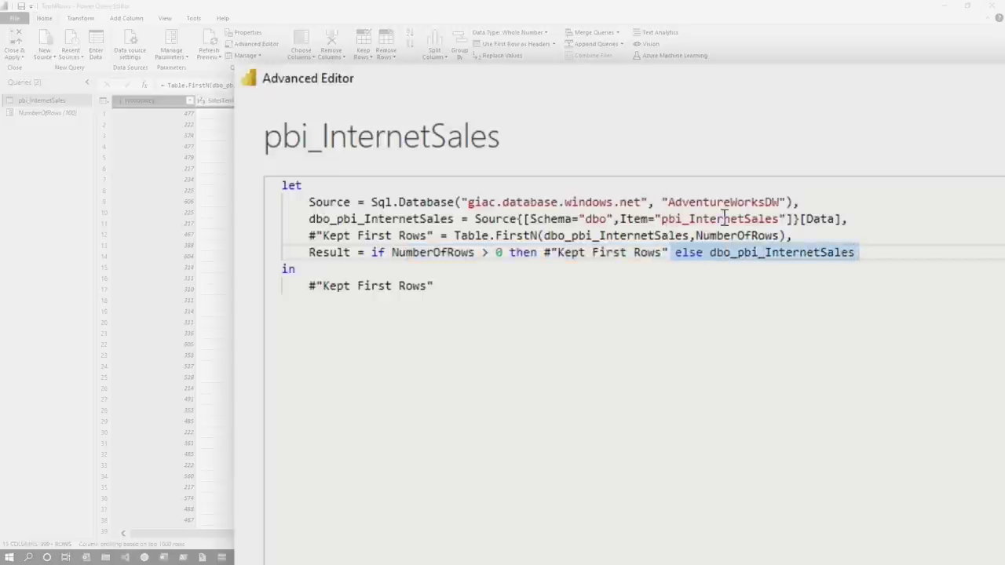
drag(455, 289, 314, 287)
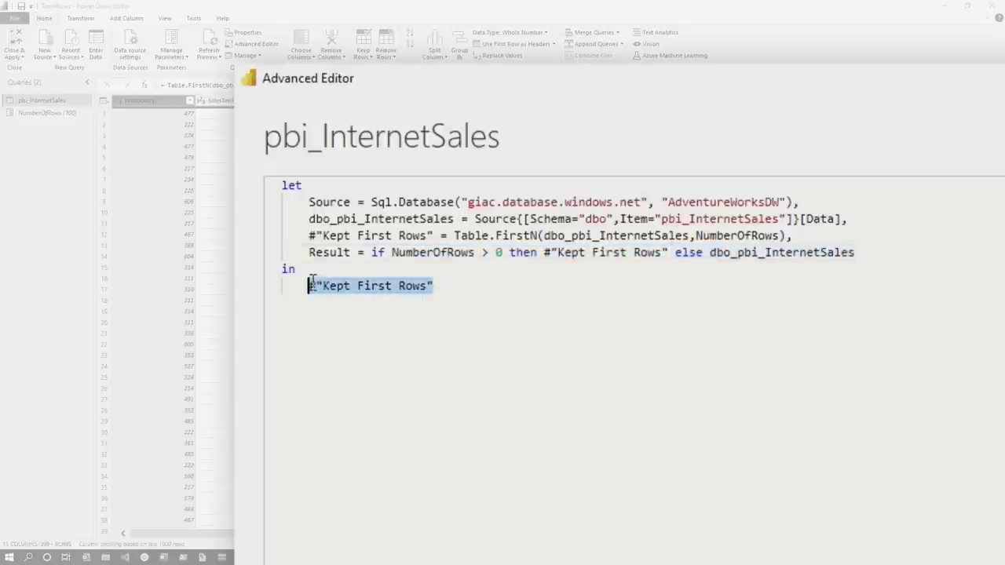
text(Result)
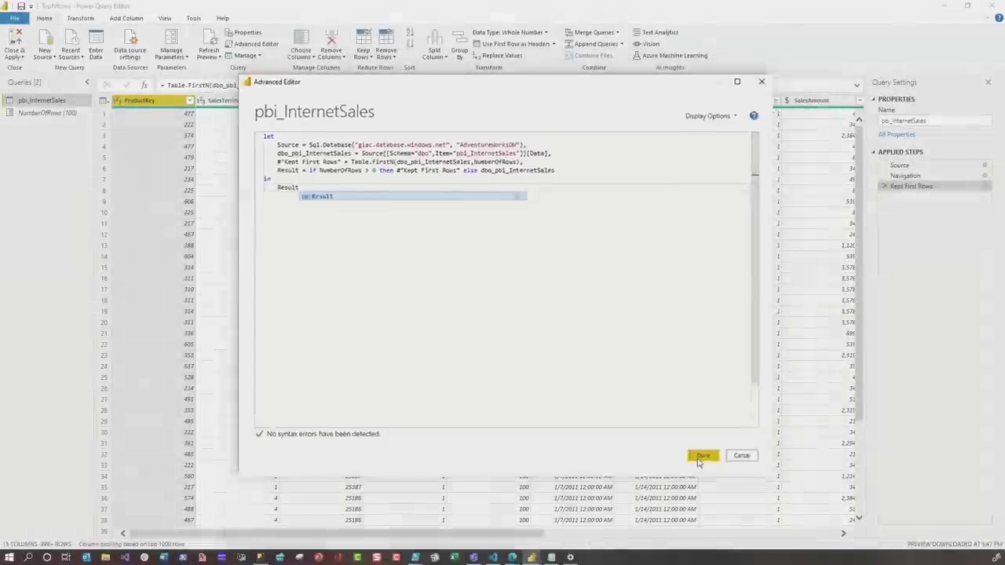
click(702, 456)
Load the query changes, change NumberOfRows to 0, and apply so the card shows 546,684 rows
click(56, 115)
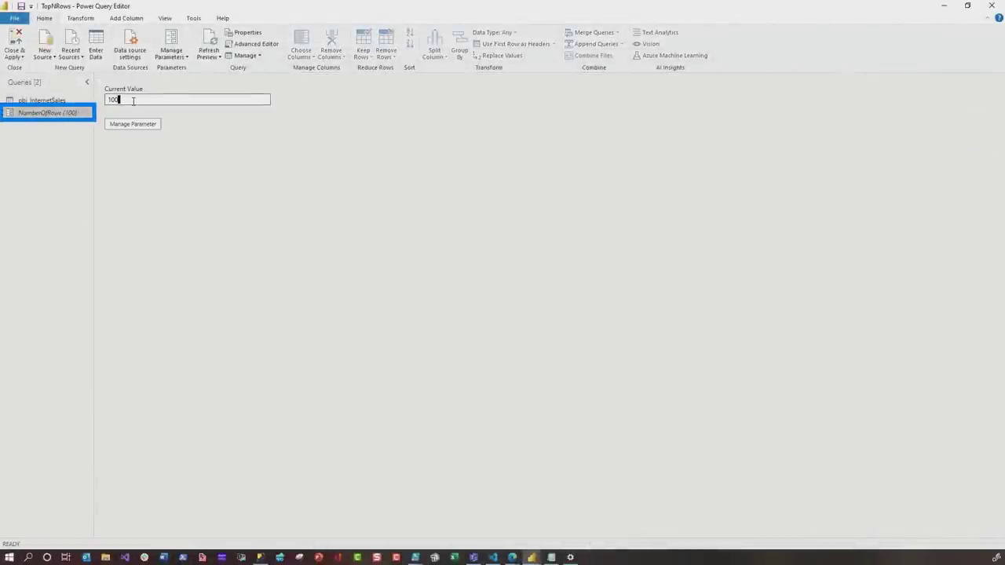
click(15, 45)
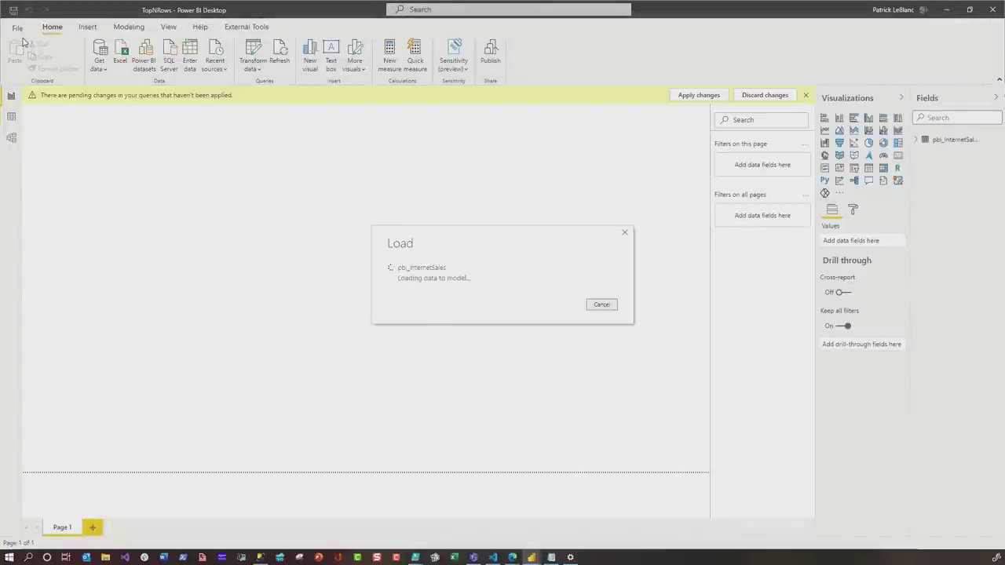
click(259, 70)
click(275, 121)
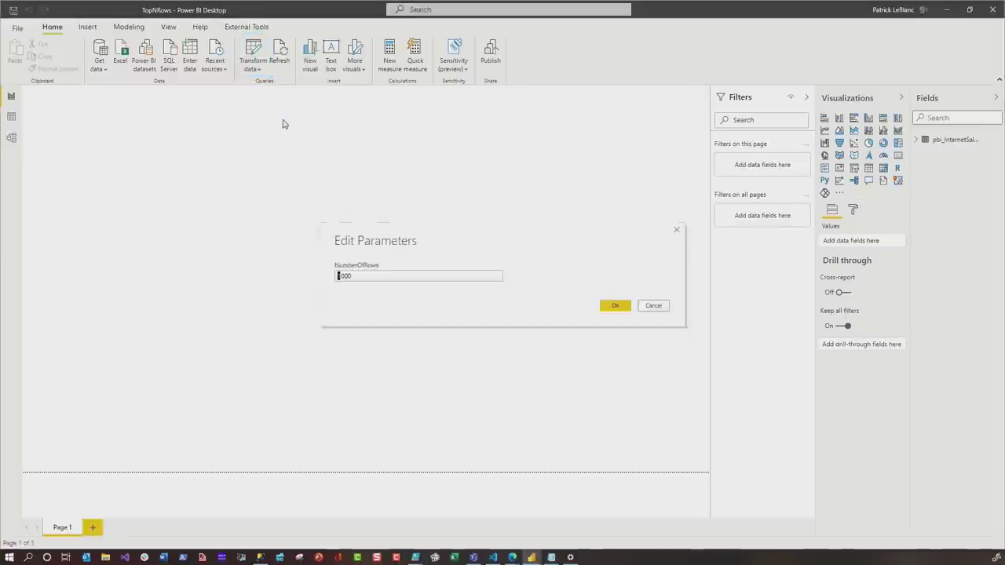
click(224, 267)
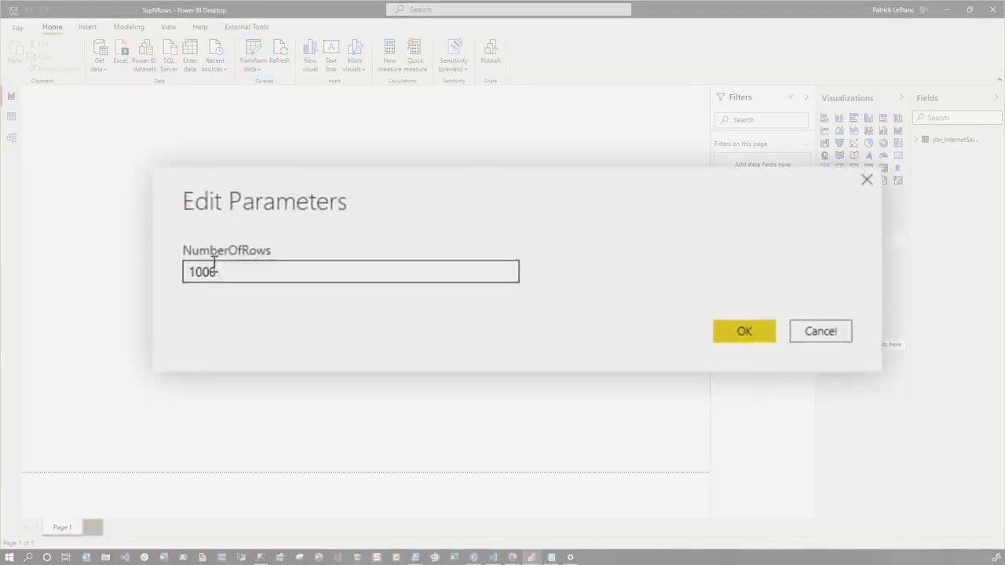
key(ctrl+a)
text(0)
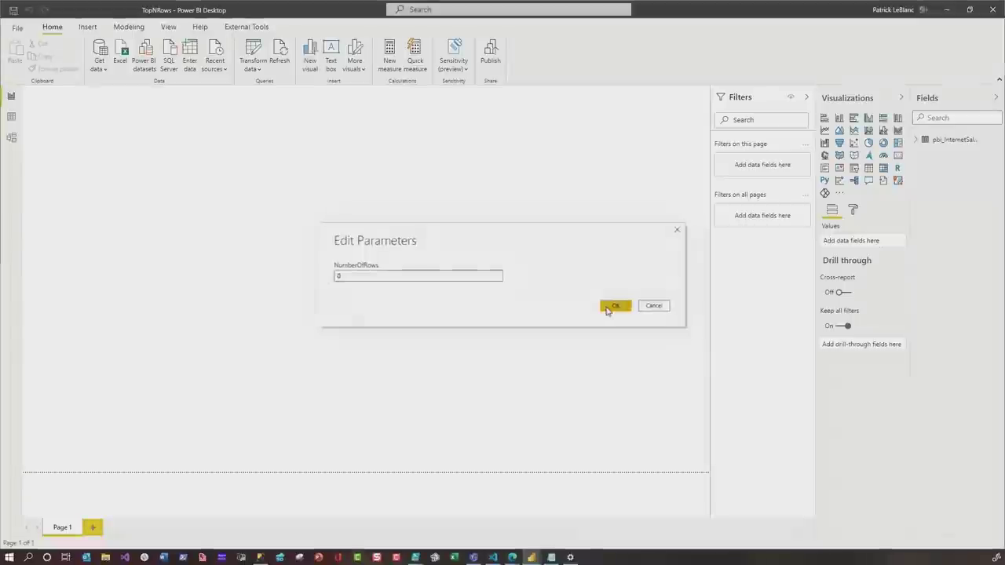
click(607, 311)
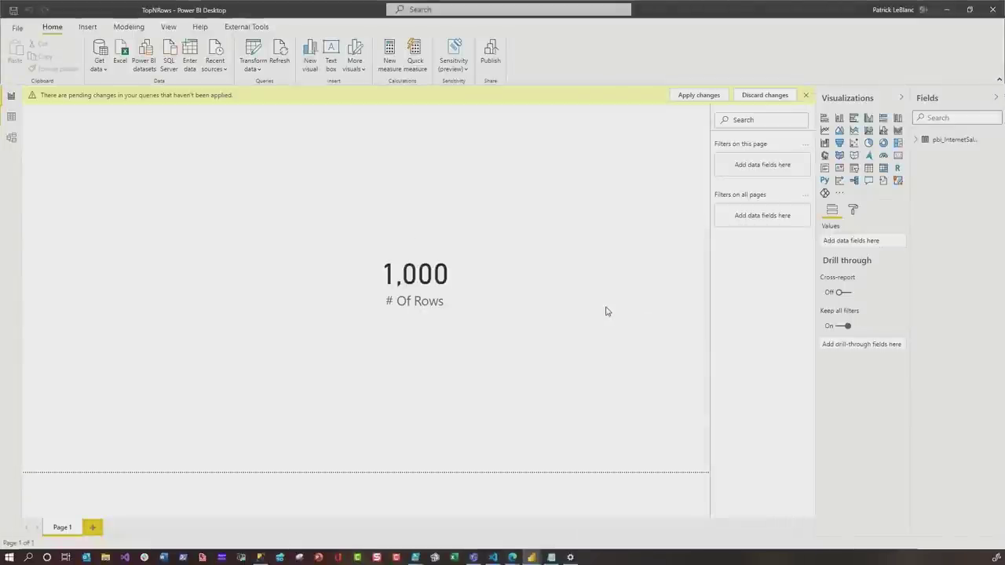
click(696, 95)
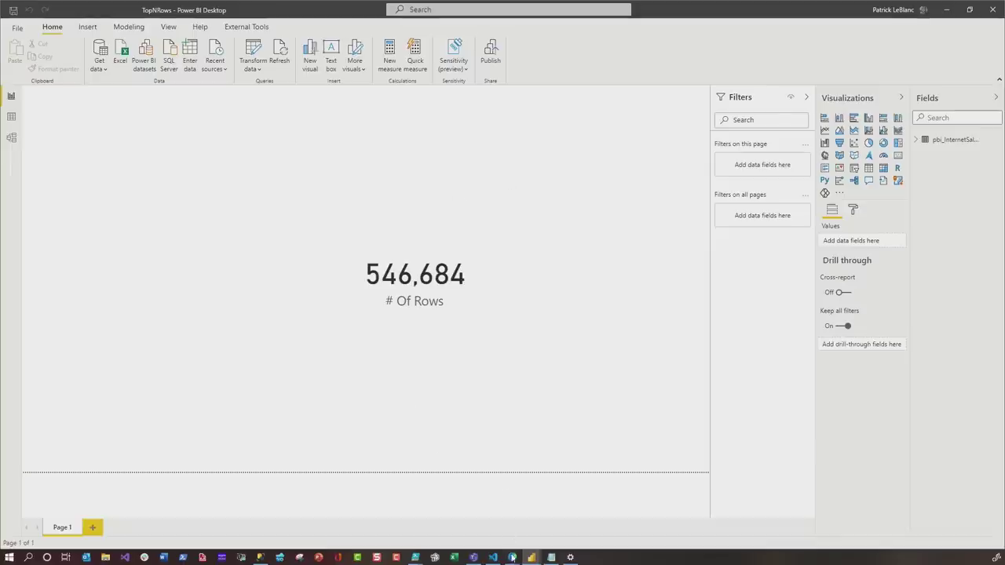
In the service, set the TopNRows dataset's NumberOfRows parameter to 152000
mouse_move(512, 557)
click(574, 514)
scroll(223, 472, down, 3)
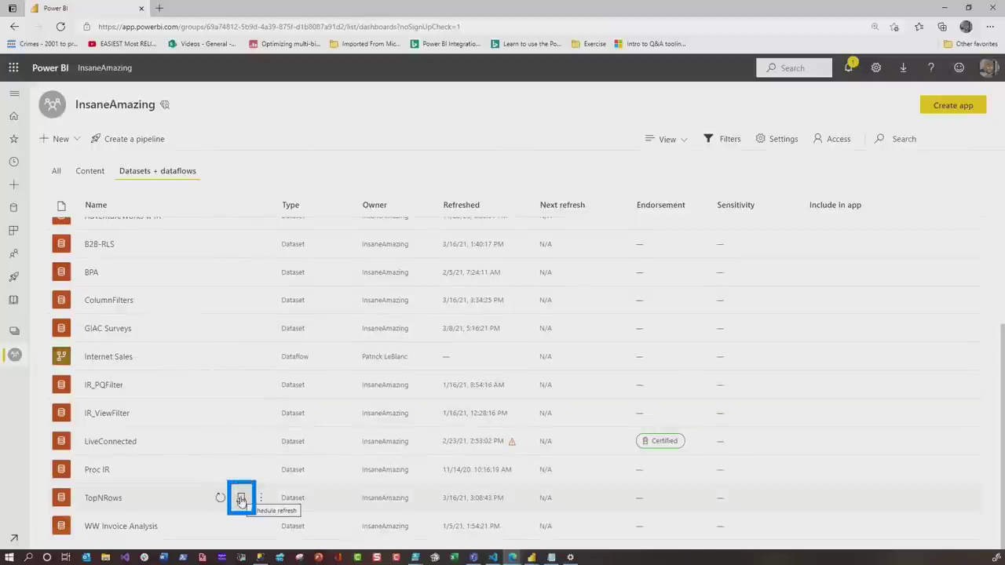
click(241, 500)
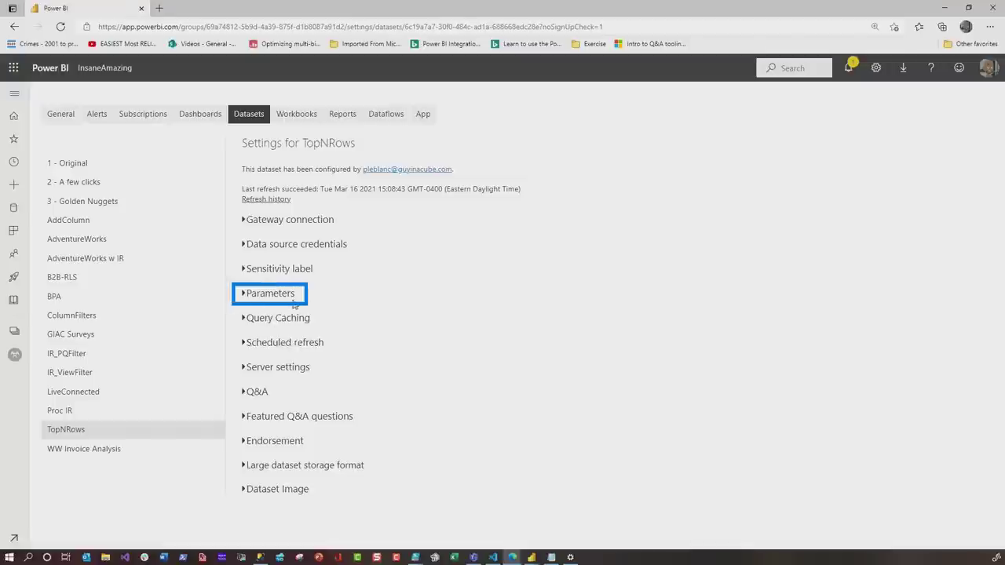
click(244, 296)
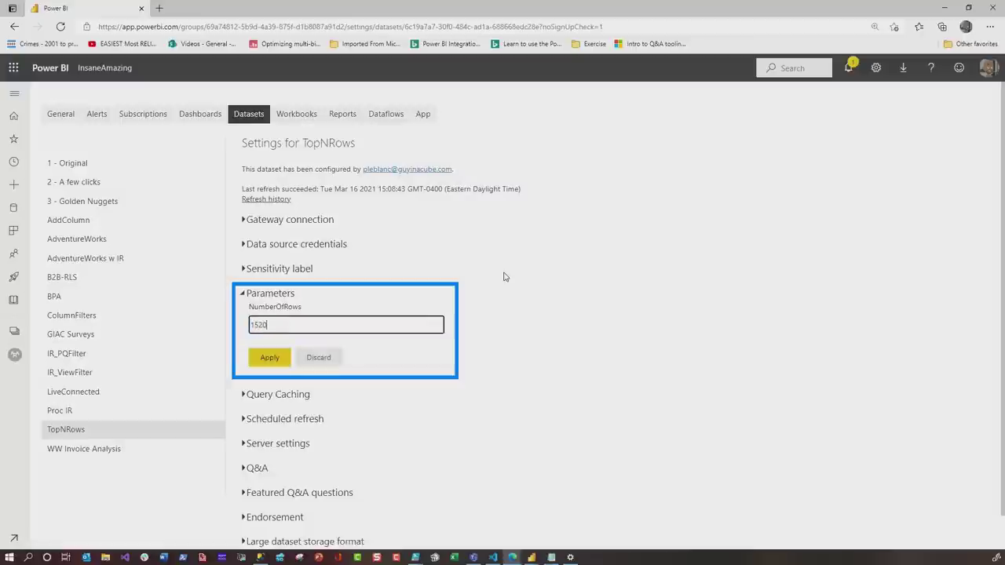
text(00)
key(Return)
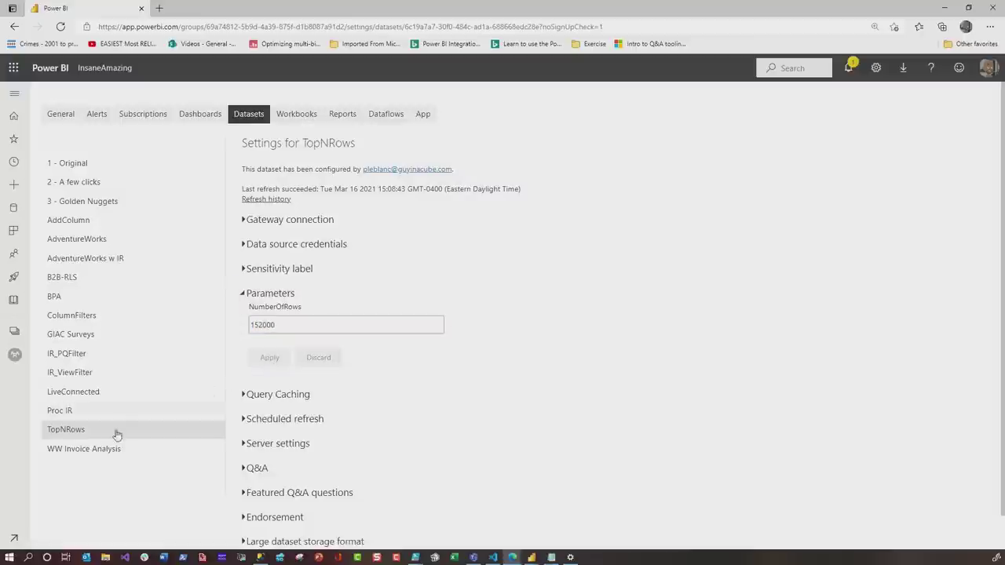
Refresh the TopNRows dataset and check its refresh history
click(14, 353)
scroll(263, 429, down, 2)
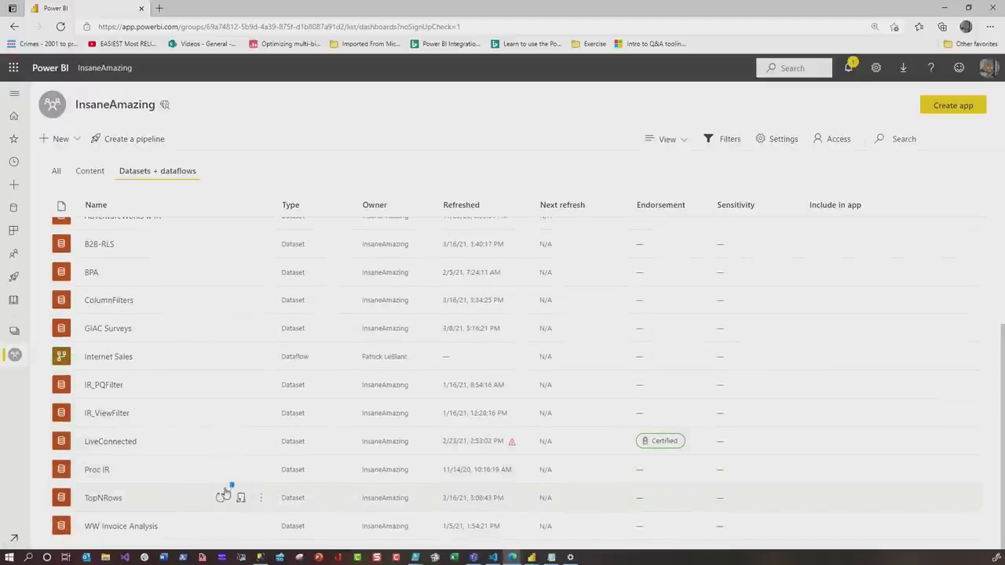
click(220, 498)
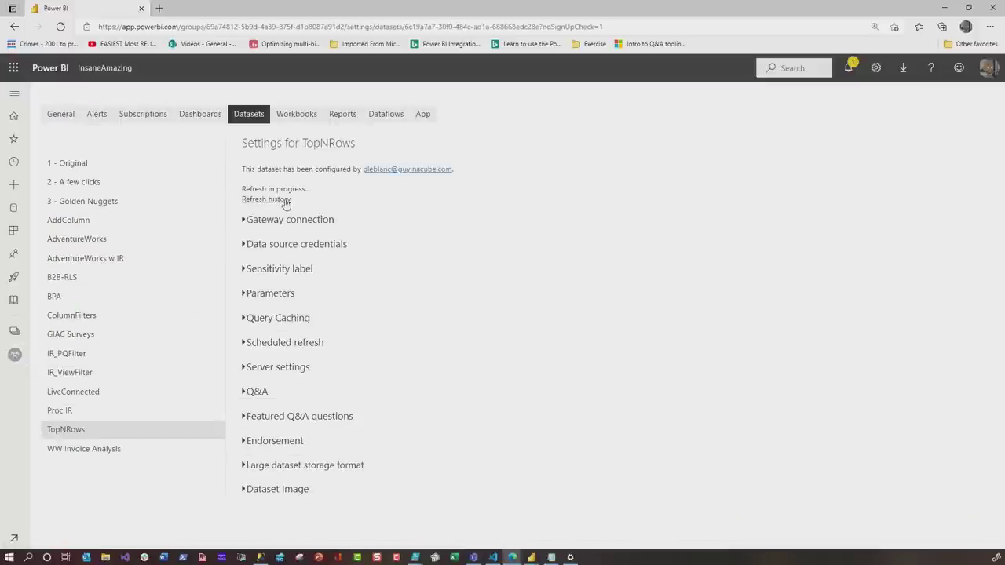
click(284, 201)
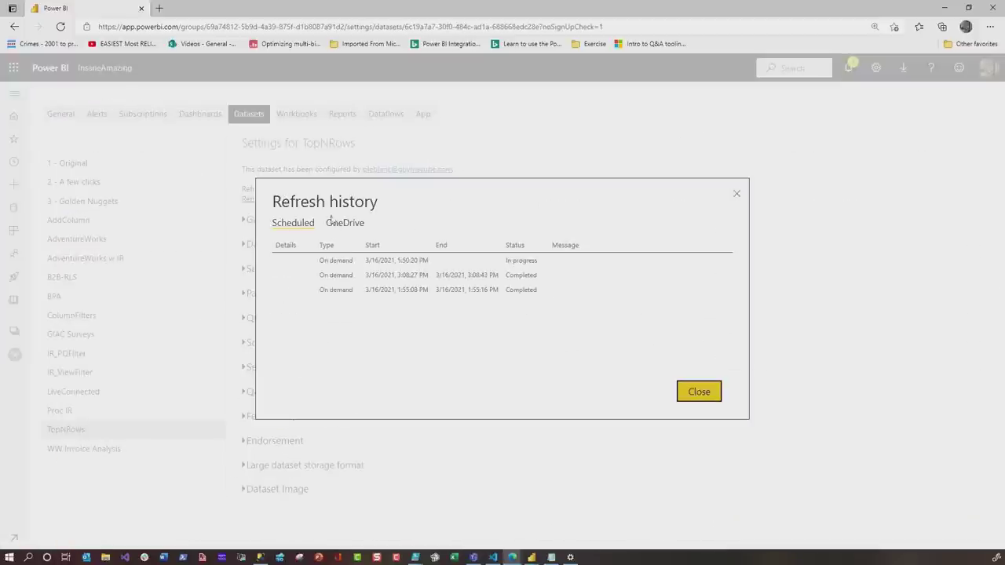
click(701, 390)
Open the TopNRows report showing 152,000 rows, then return to the ColumnFilters Desktop file
click(14, 357)
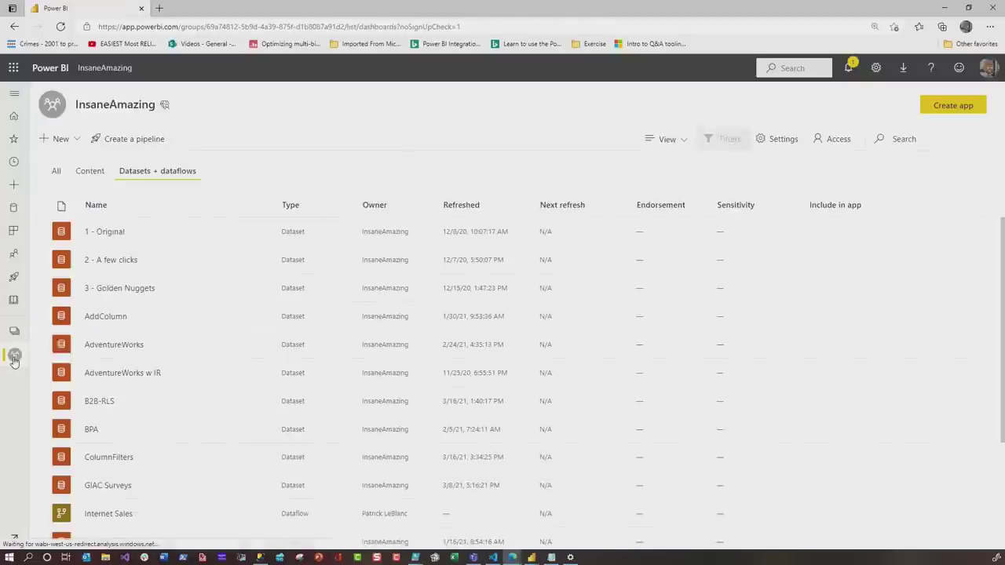
scroll(114, 498, down, 2)
click(89, 171)
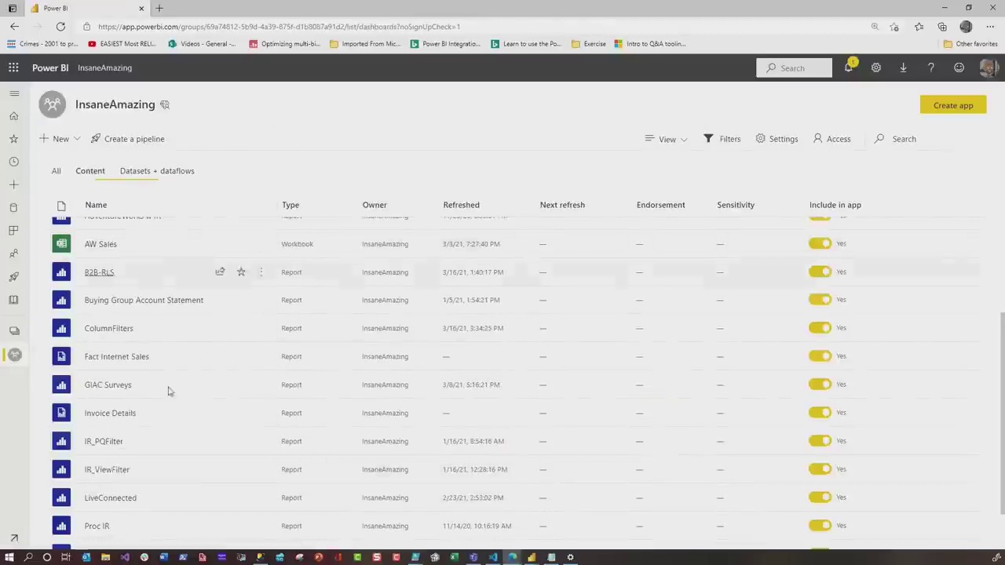
scroll(173, 487, down, 1)
click(131, 498)
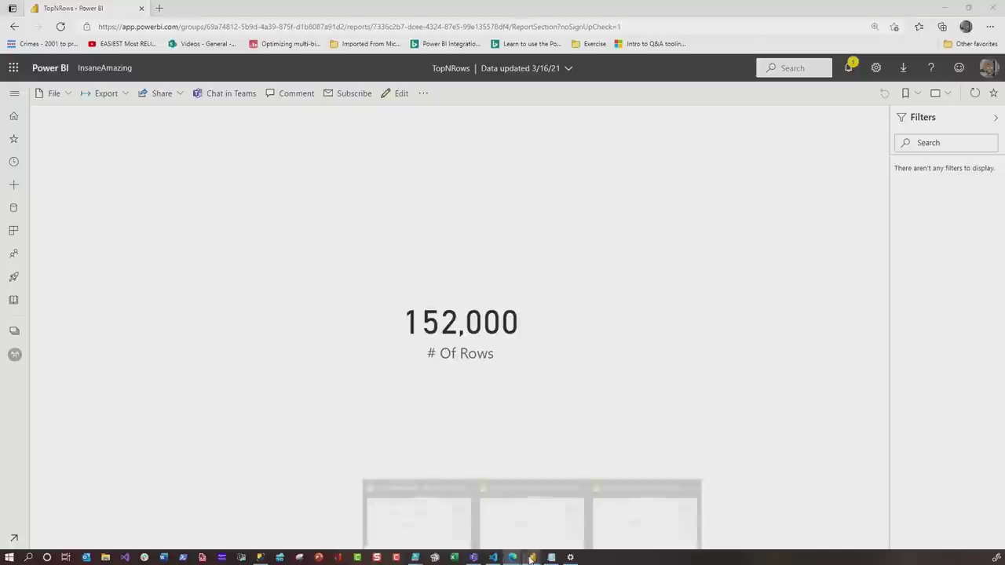
click(439, 534)
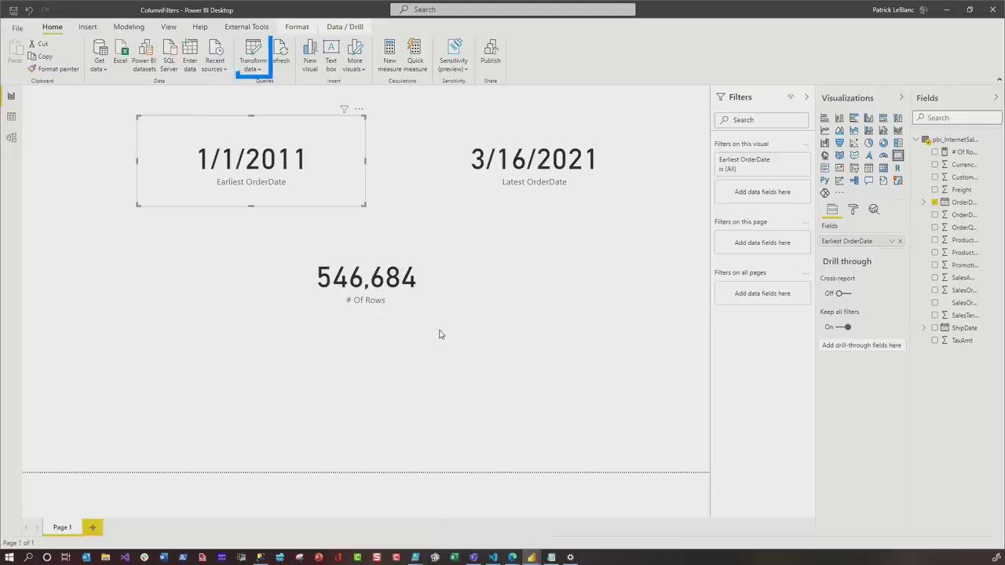
Create a new Date/Time parameter named EndDate with current value 3/16/2021
click(253, 51)
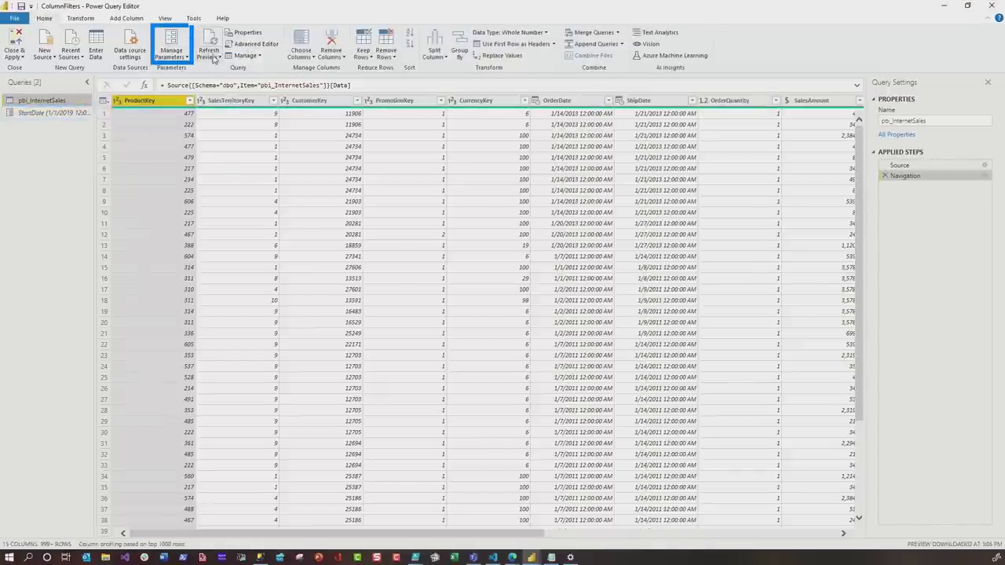
click(172, 57)
click(161, 89)
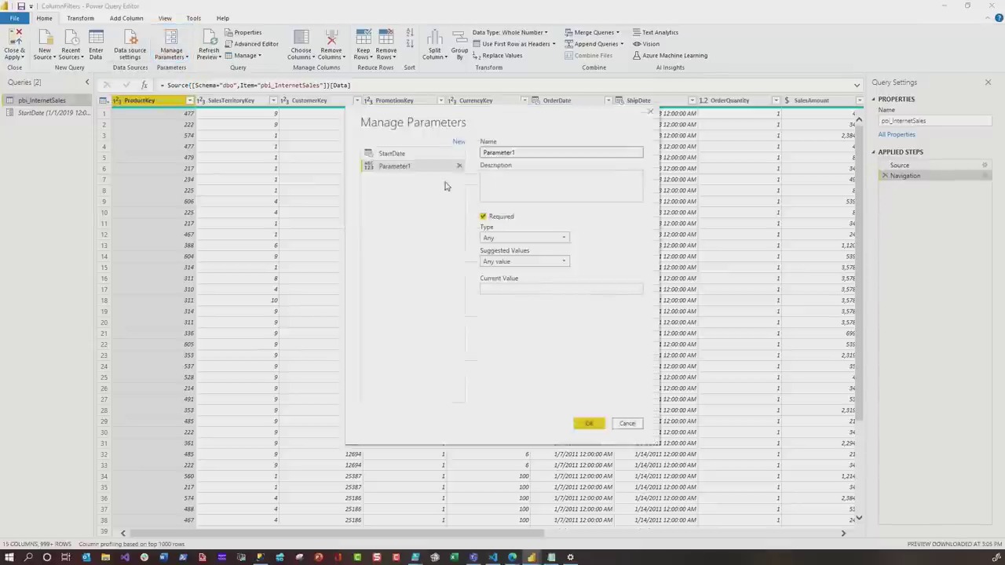
text(EndDate)
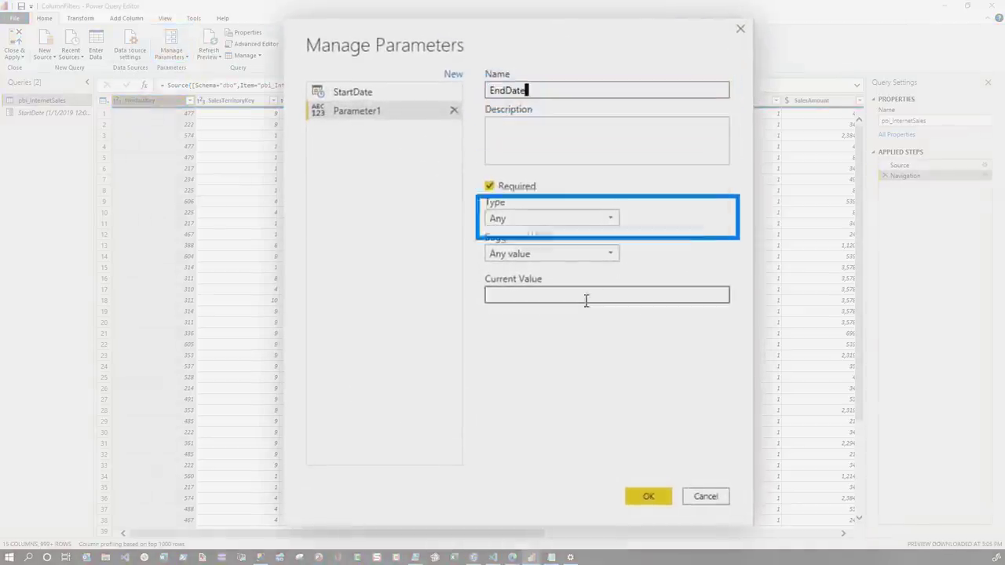
click(580, 297)
text(3/16/)
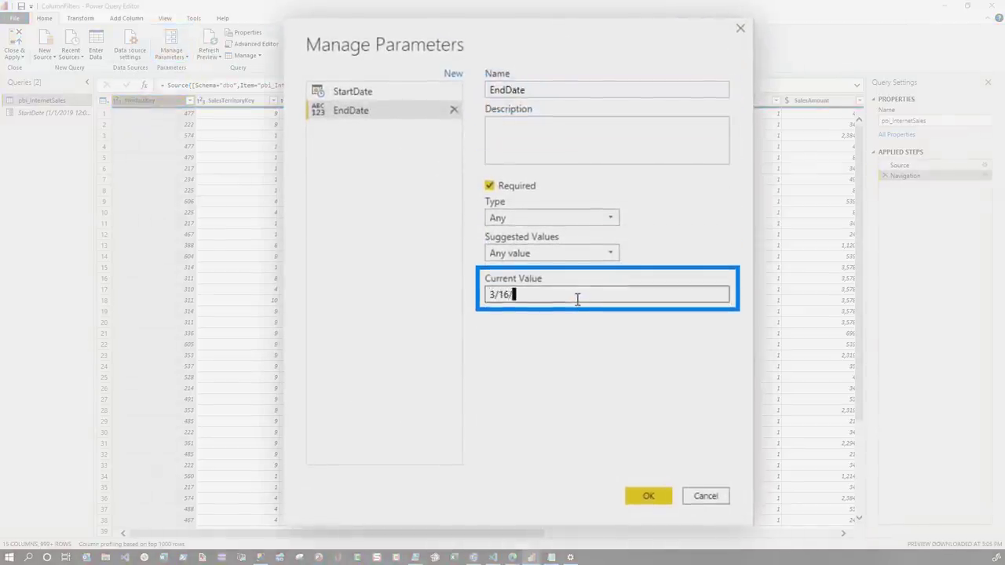
text(2021)
click(529, 220)
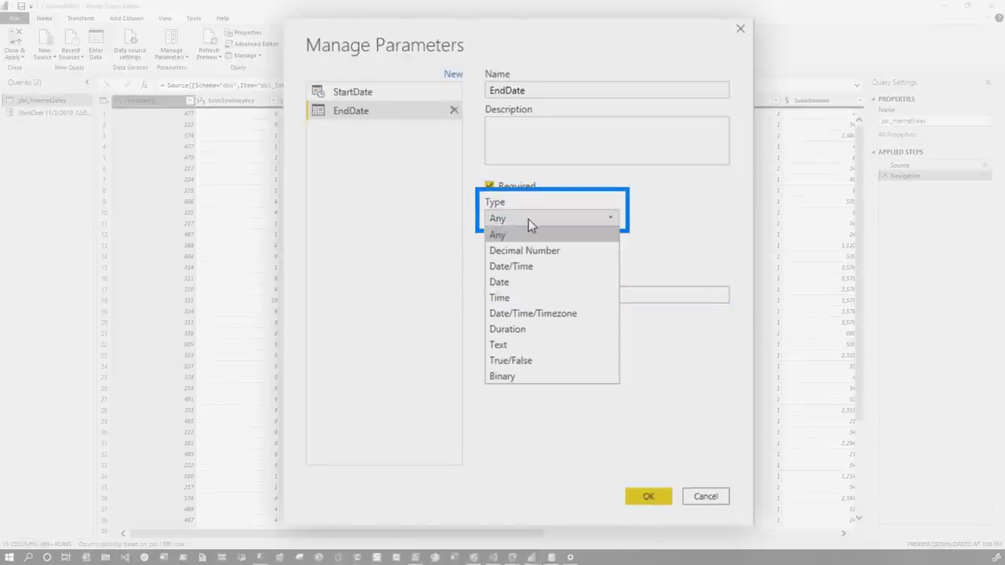
click(518, 268)
click(632, 476)
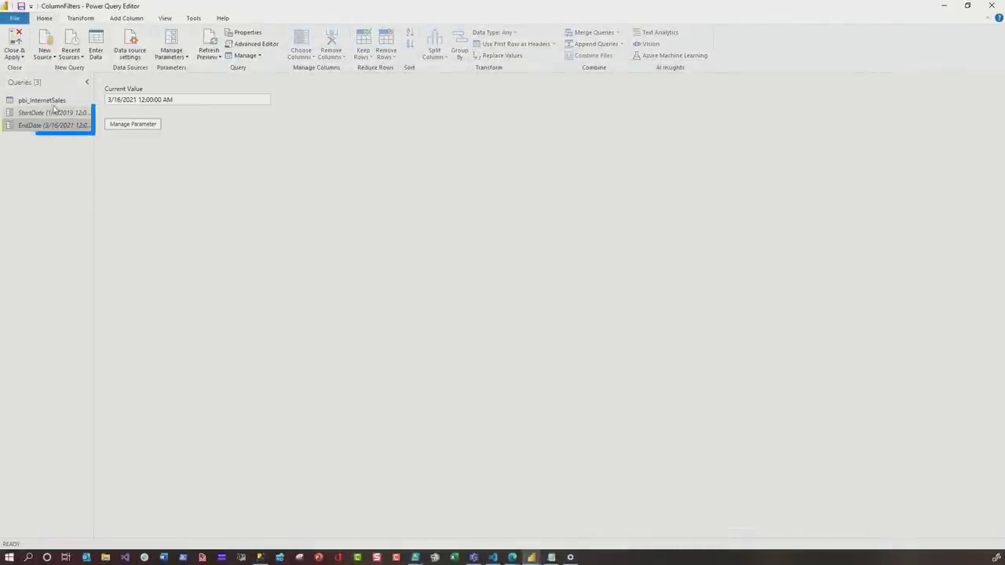
Start a custom Date/Time filter on the OrderDate column of pbi_InternetSales
click(50, 104)
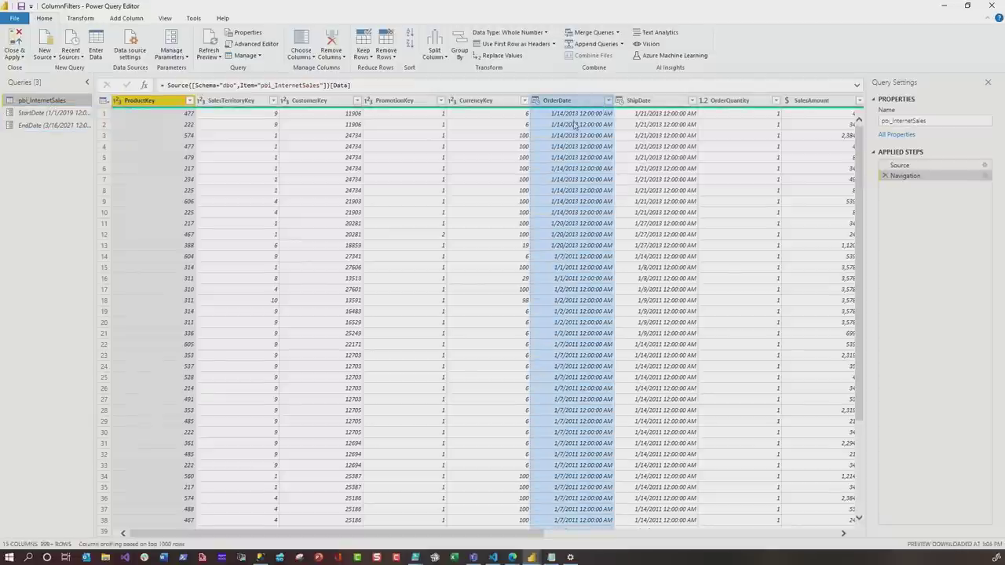
click(273, 100)
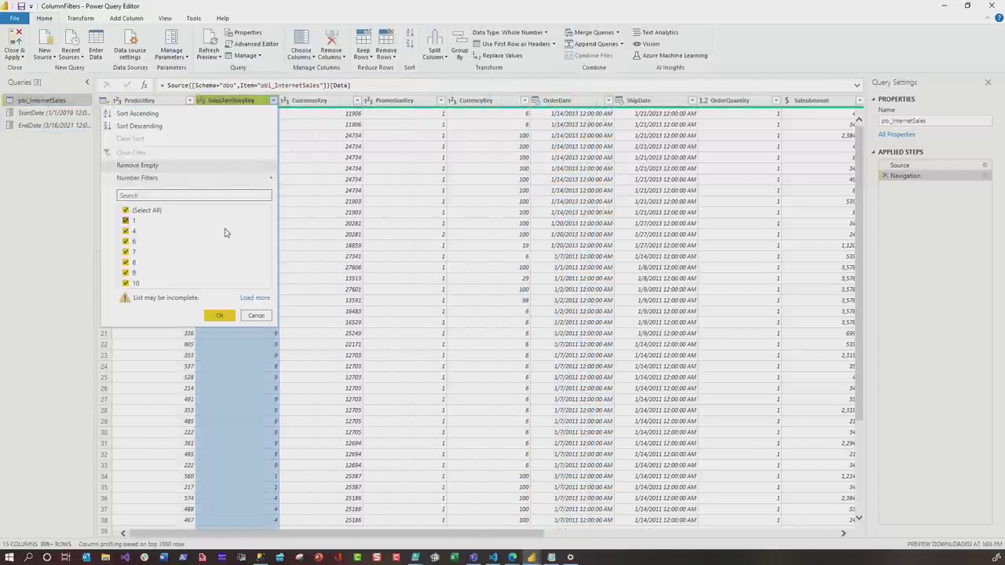
click(253, 315)
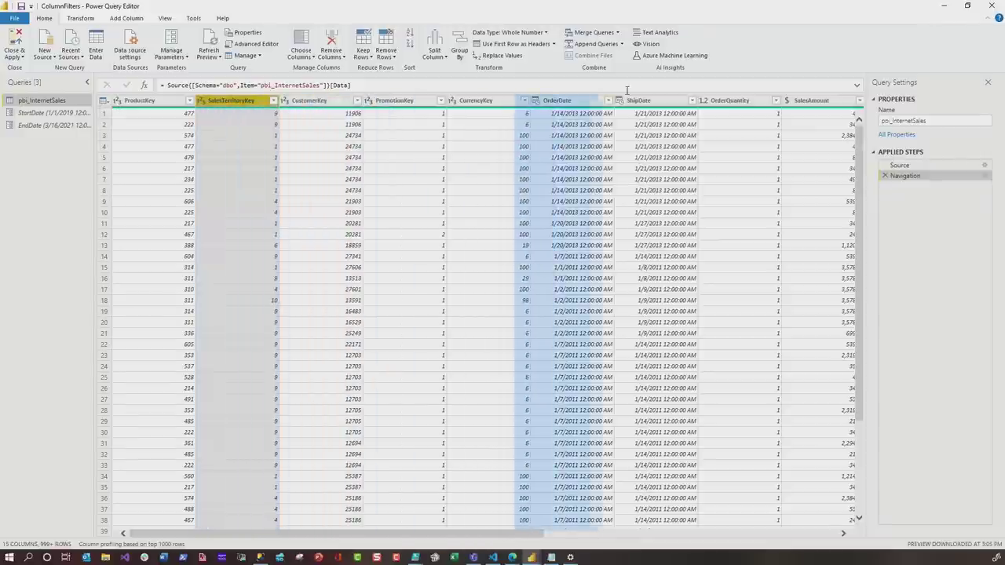
click(608, 101)
mouse_move(568, 178)
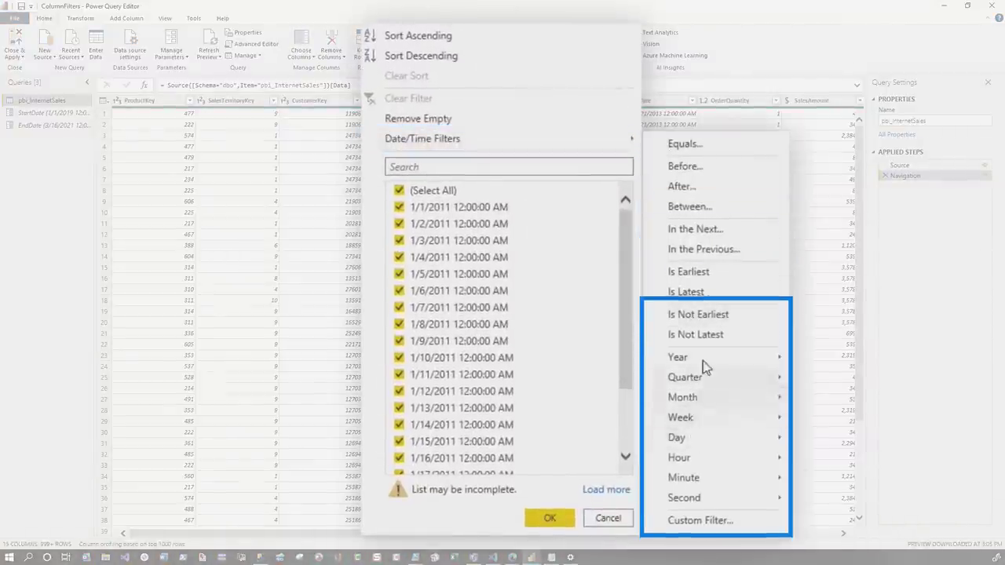
click(701, 521)
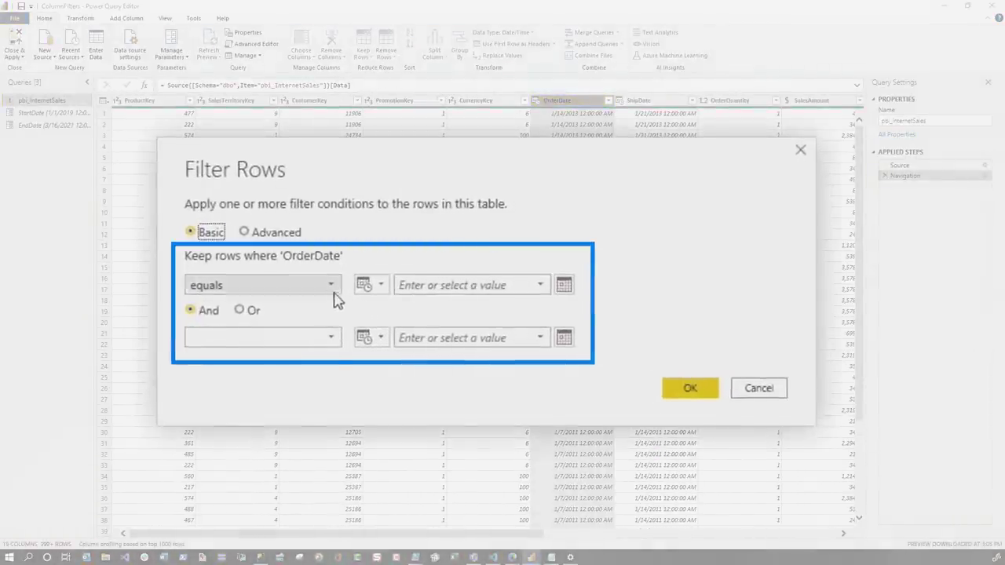
Filter OrderDate to be after or equal to StartDate and before or equal to EndDate
click(333, 293)
click(339, 402)
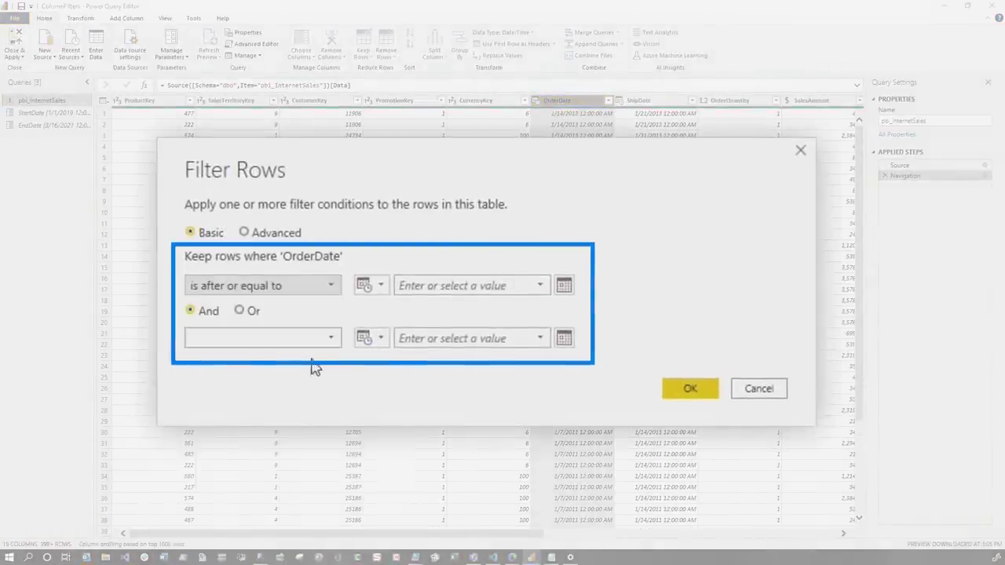
click(322, 340)
click(285, 436)
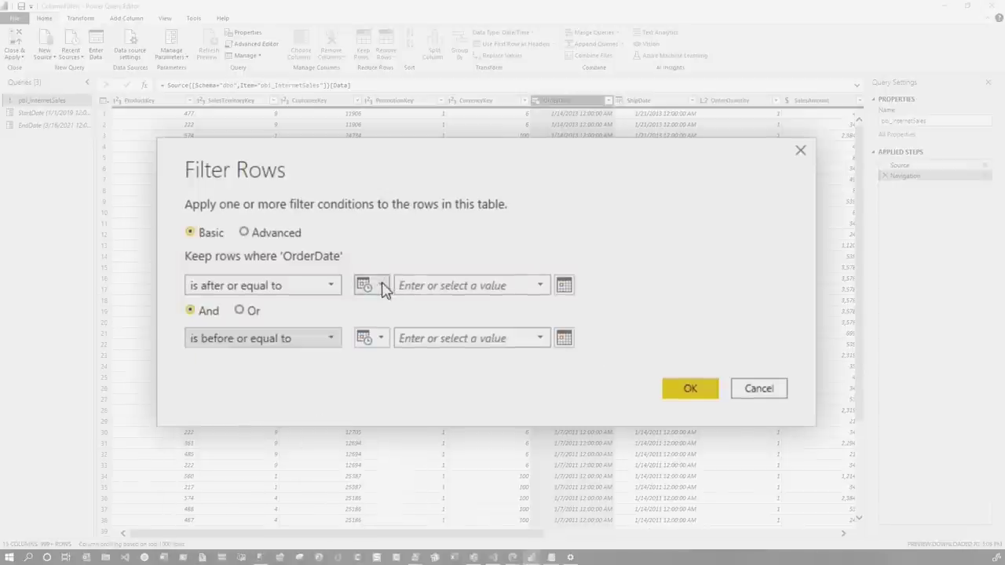
click(382, 287)
click(397, 326)
click(380, 338)
click(389, 381)
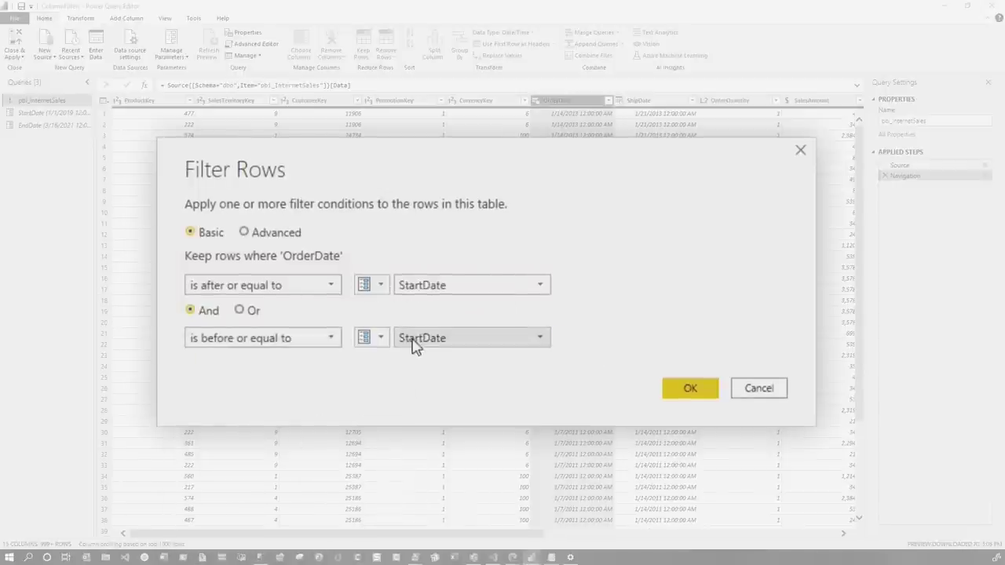
click(415, 346)
click(433, 377)
click(615, 336)
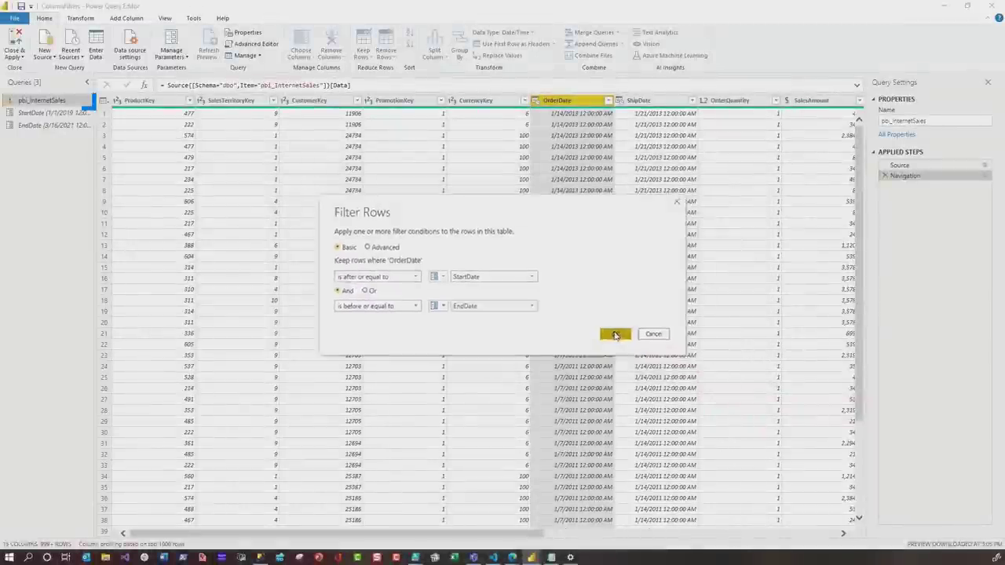
right_click(60, 102)
Review the filtered query's M code, then Close & Apply to load 136,515 rows from 1/1/2019
click(110, 272)
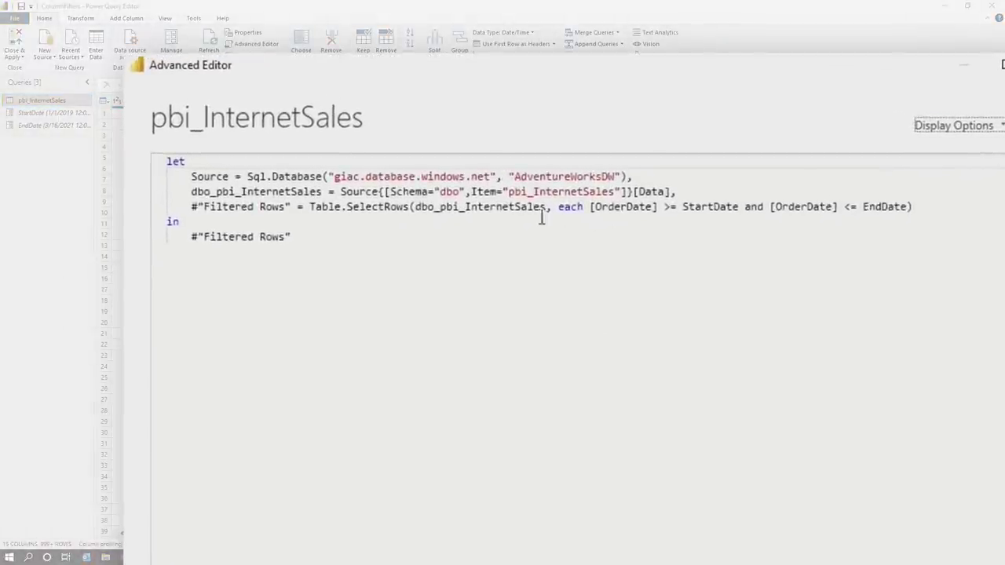
key(super+Up)
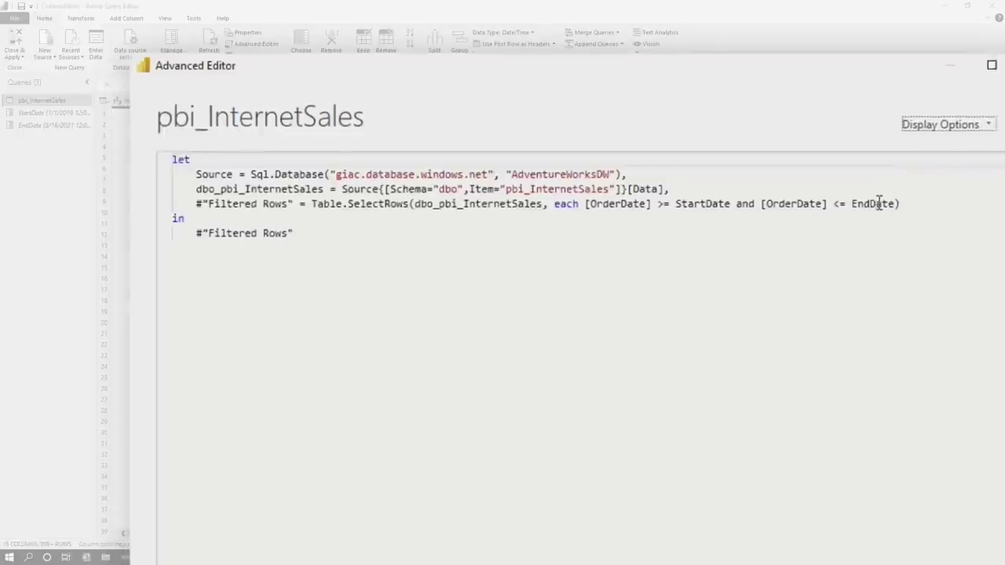
click(729, 484)
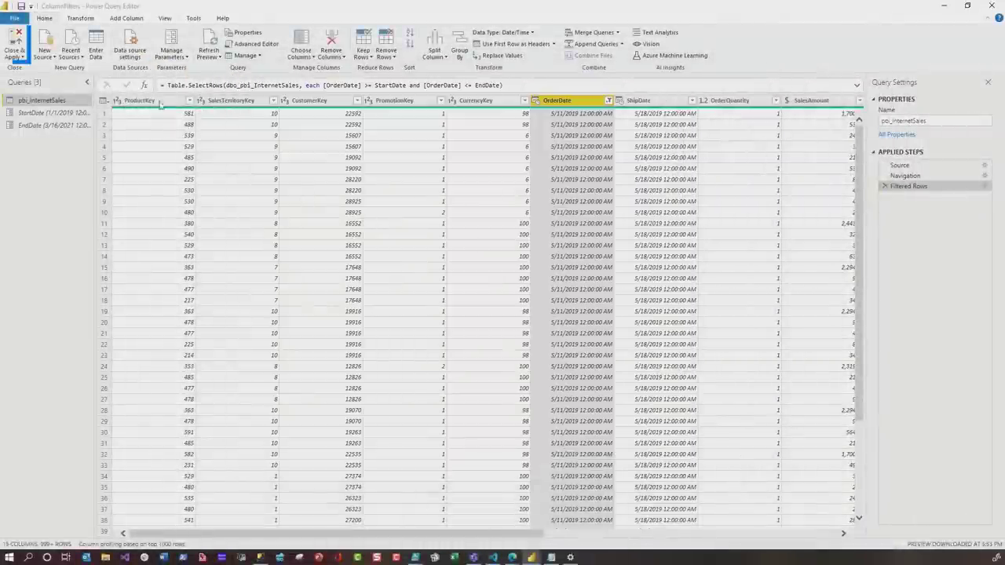
click(15, 41)
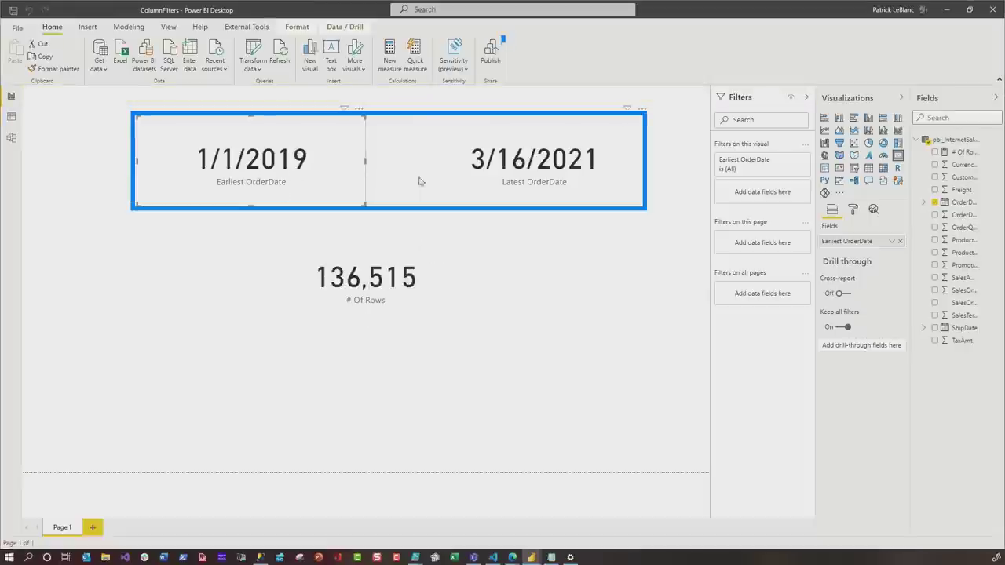
Publish ColumnFilters.pbix to the InsaneAmazing workspace
click(492, 56)
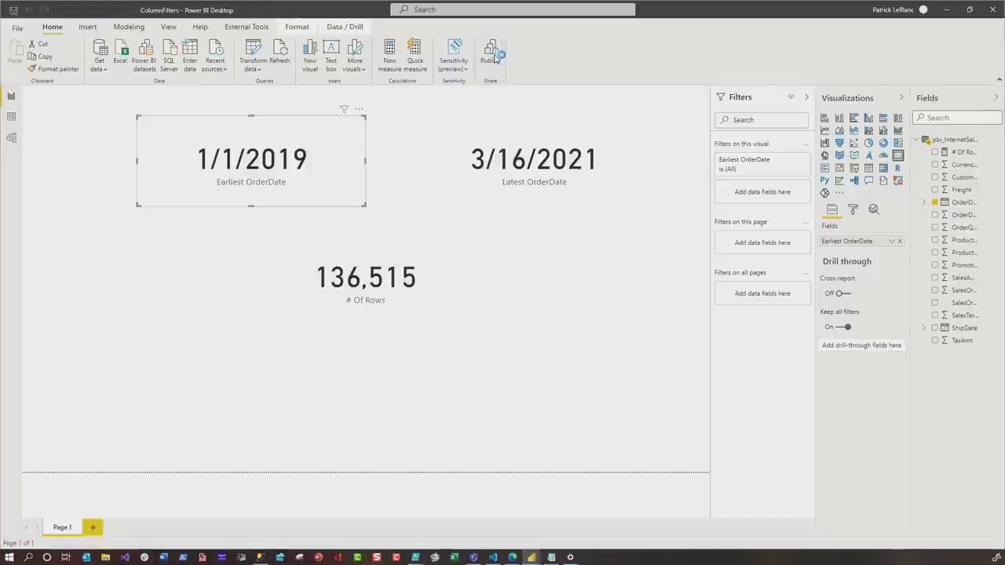
double_click(465, 251)
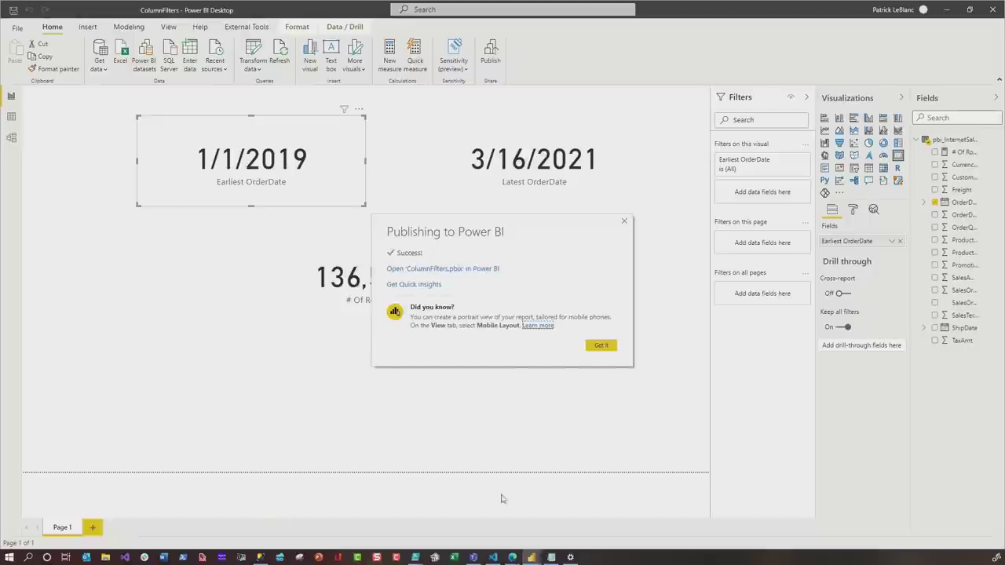
In the service, change the ColumnFilters StartDate parameter to 1/1/2021 and apply it
mouse_move(516, 556)
click(569, 511)
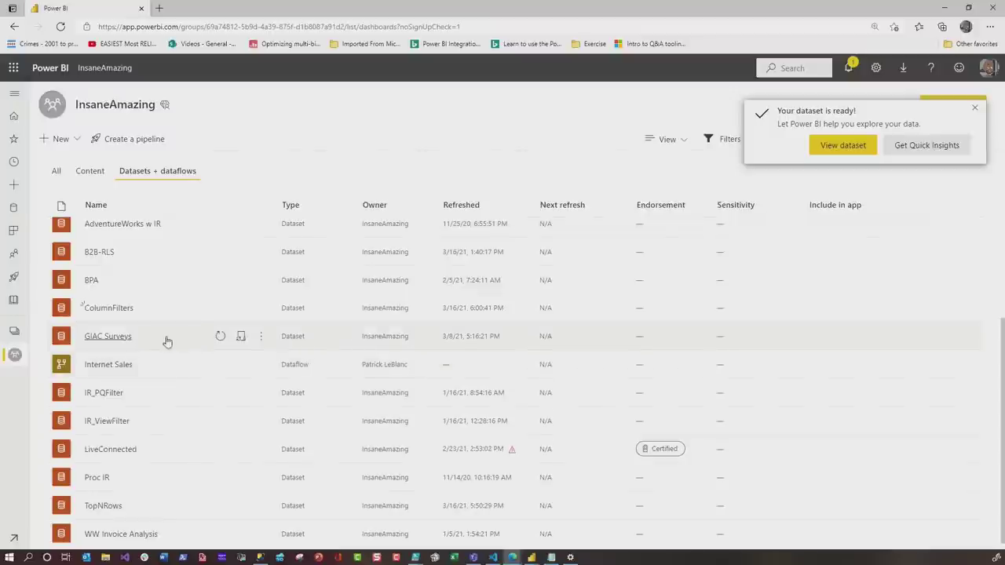
click(240, 309)
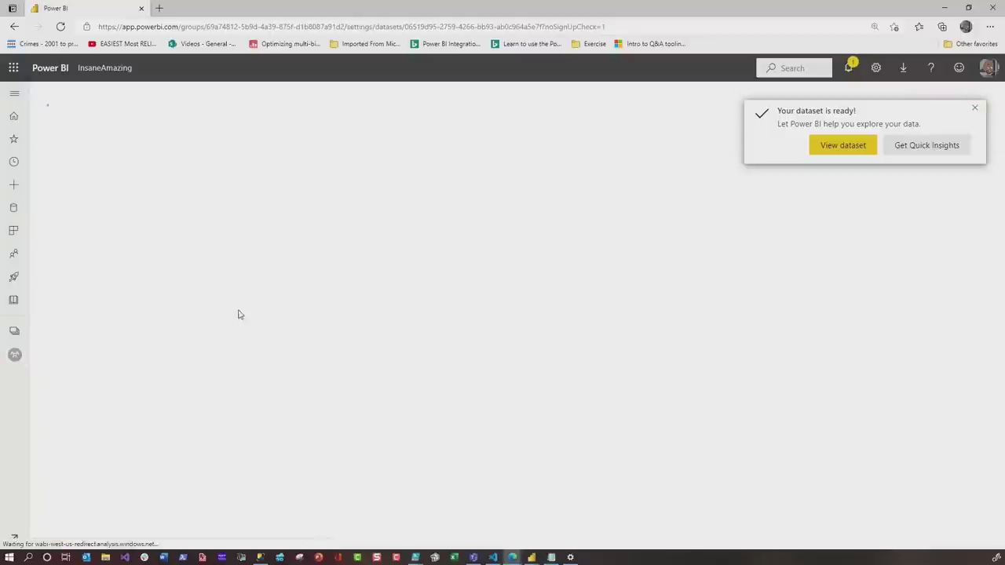
click(245, 284)
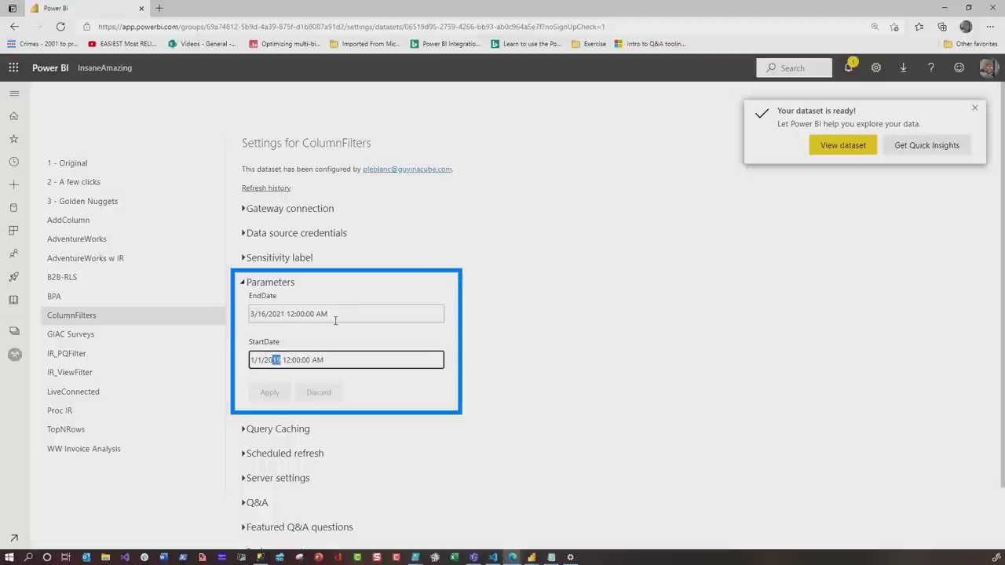
text(21)
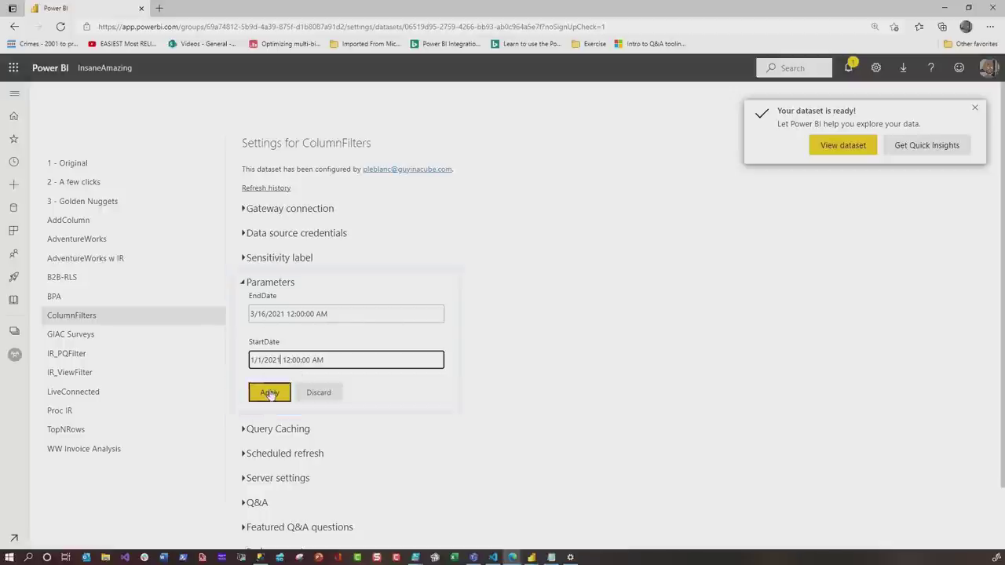
click(270, 394)
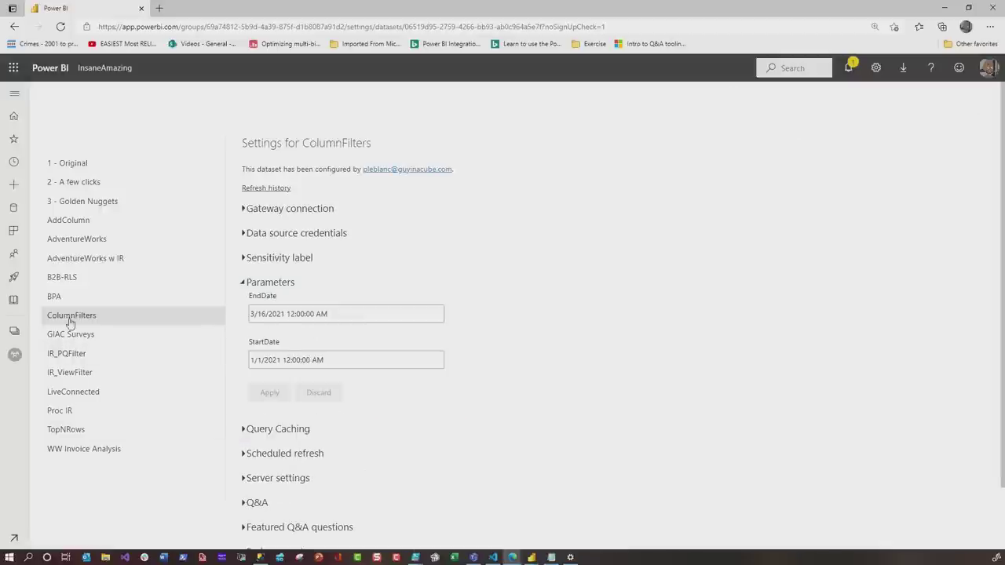
Refresh the ColumnFilters dataset and open its report showing 13,845 rows
click(15, 354)
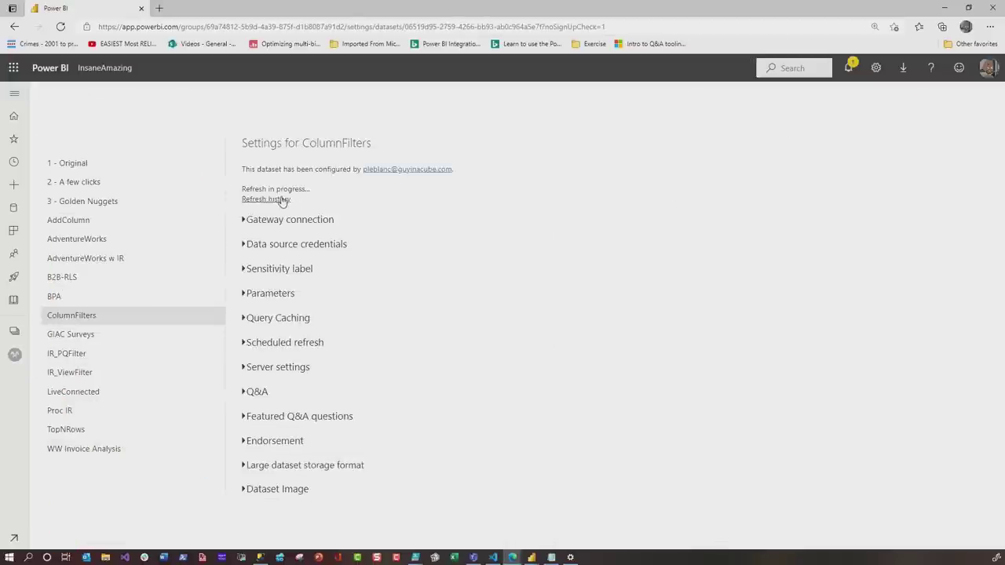
click(267, 198)
click(698, 391)
click(17, 334)
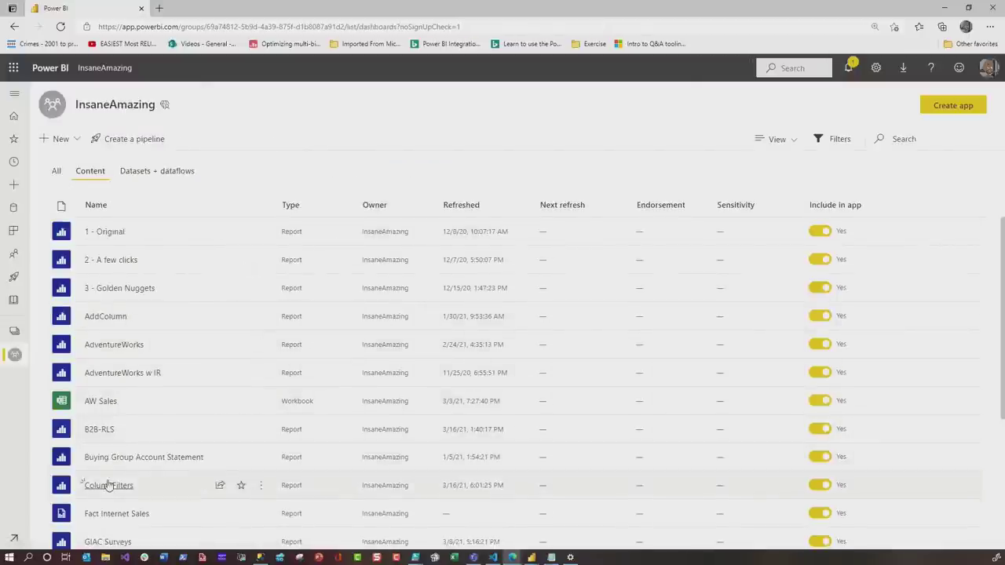
click(105, 485)
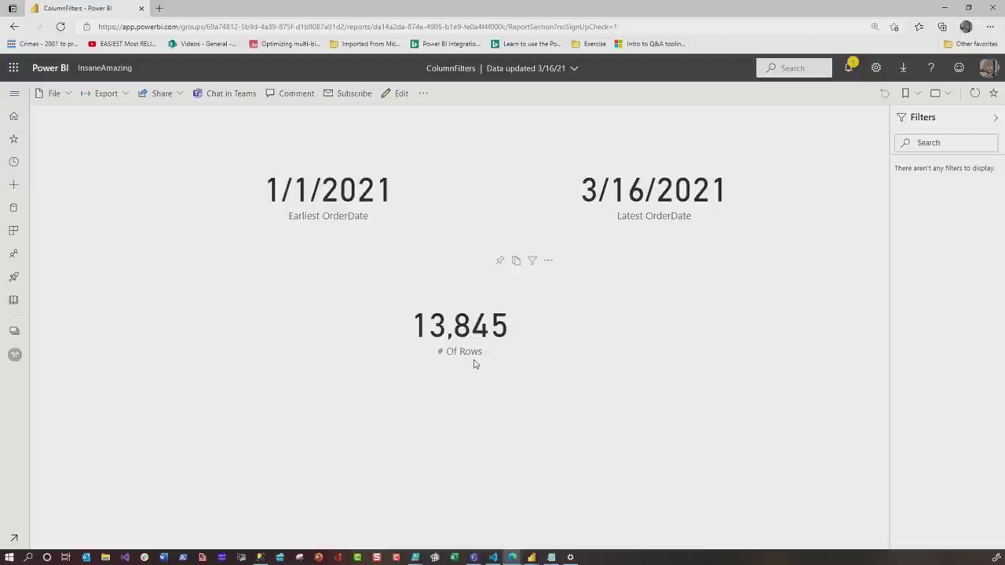